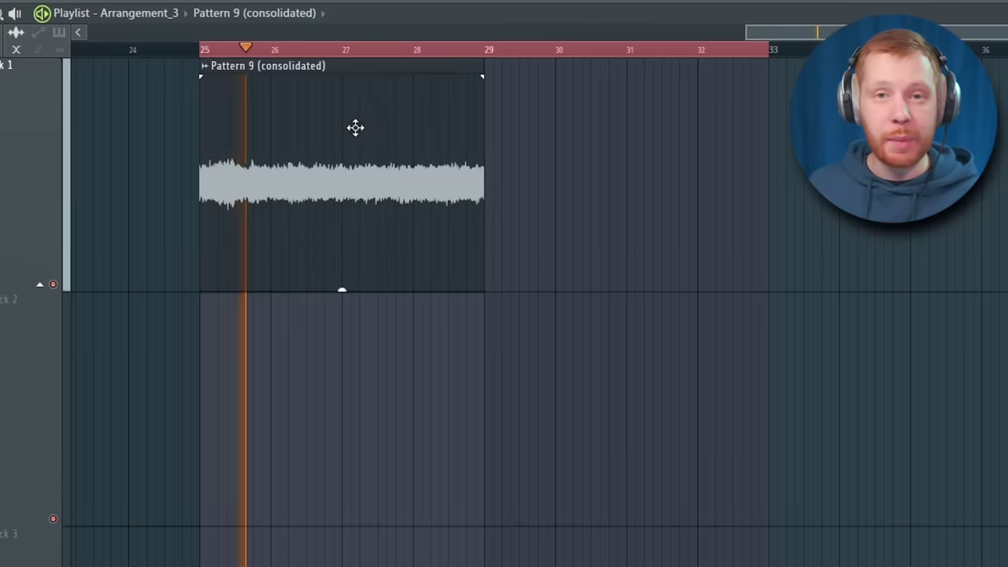
- Duplicate the Pattern 9 (consolidated) audio clip to bar 29 and open the copy's channel settings
{"action": "left_click", "coordinate": [377, 155]}
{"action": "key", "text": "ctrl+b"}
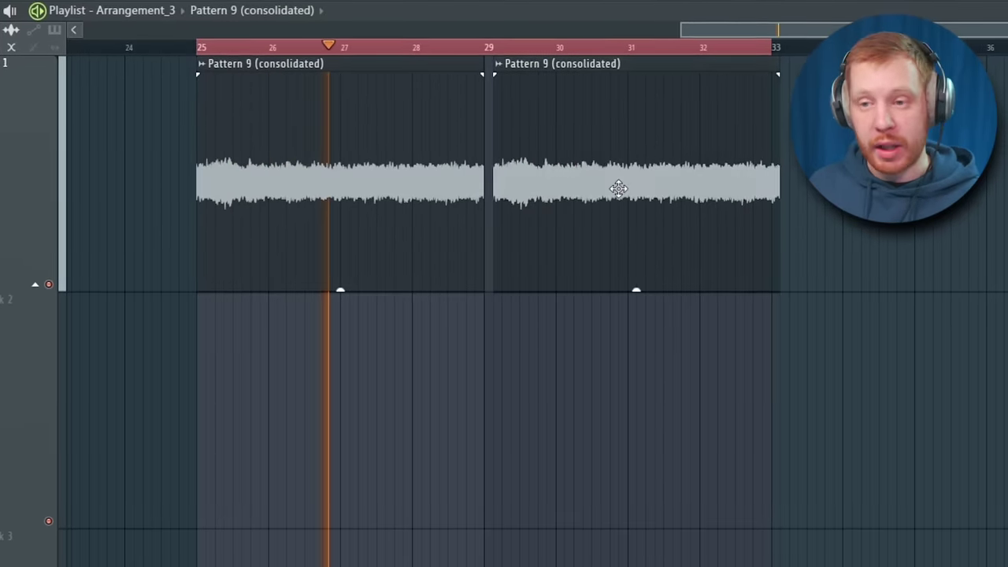
{"action": "double_click", "coordinate": [569, 178]}
{"action": "left_click", "coordinate": [798, 245]}
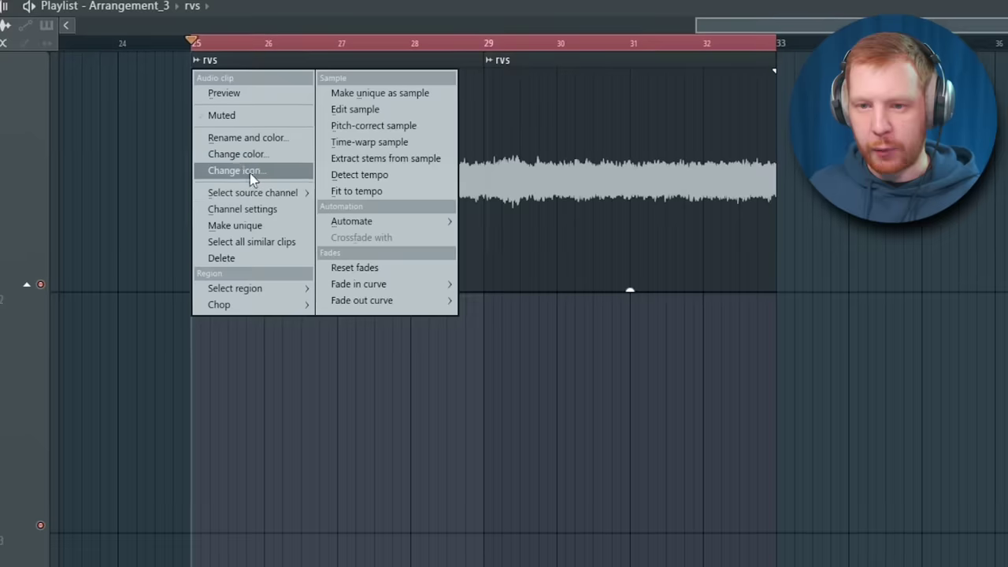
- Make the rvs clip at bar 25 unique with its channel settings opened, and close the HalfTime effect window
{"action": "left_click", "coordinate": [244, 226]}
{"action": "double_click", "coordinate": [292, 139]}
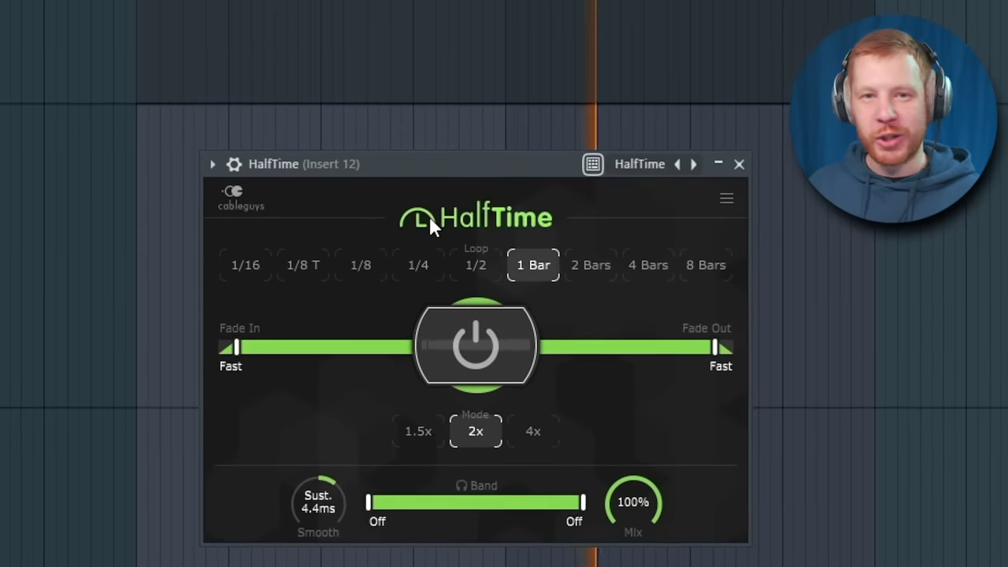
{"action": "left_click", "coordinate": [737, 165]}
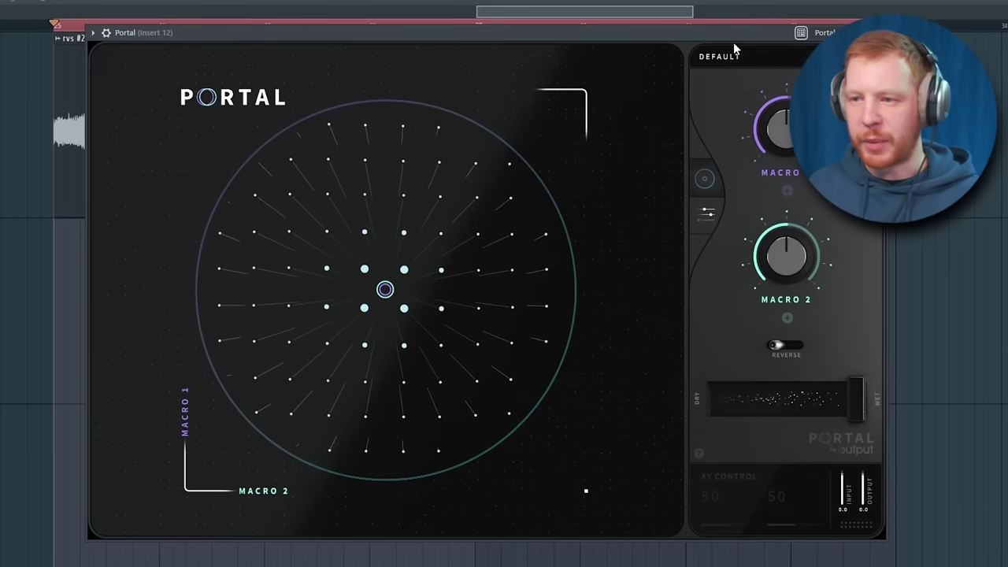
- Browse Portal's preset packs and load the Submarine preset from DarkPyramids-Tragic
{"action": "left_click", "coordinate": [713, 57]}
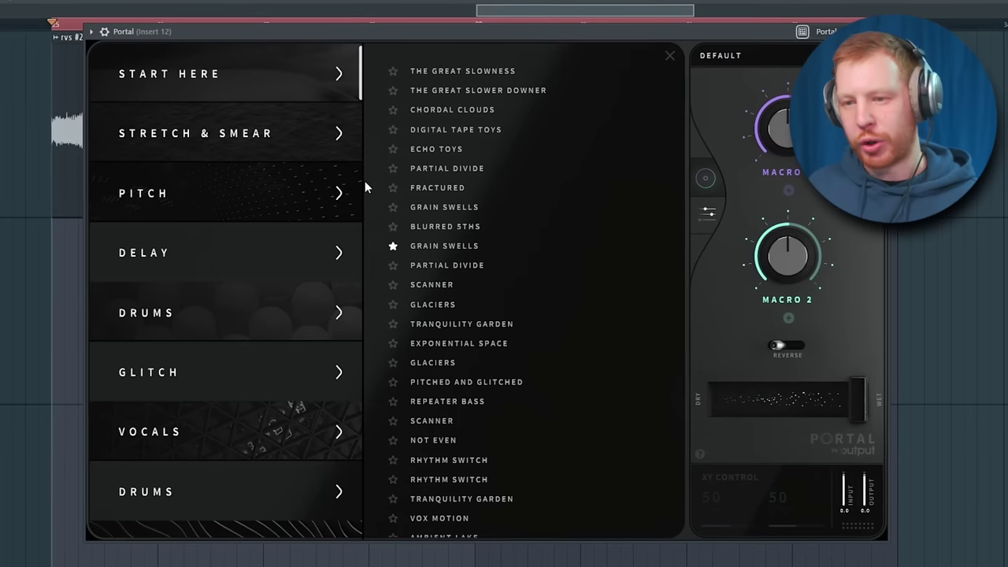
{"action": "scroll", "coordinate": [312, 215], "scroll_direction": "down", "scroll_amount": 20}
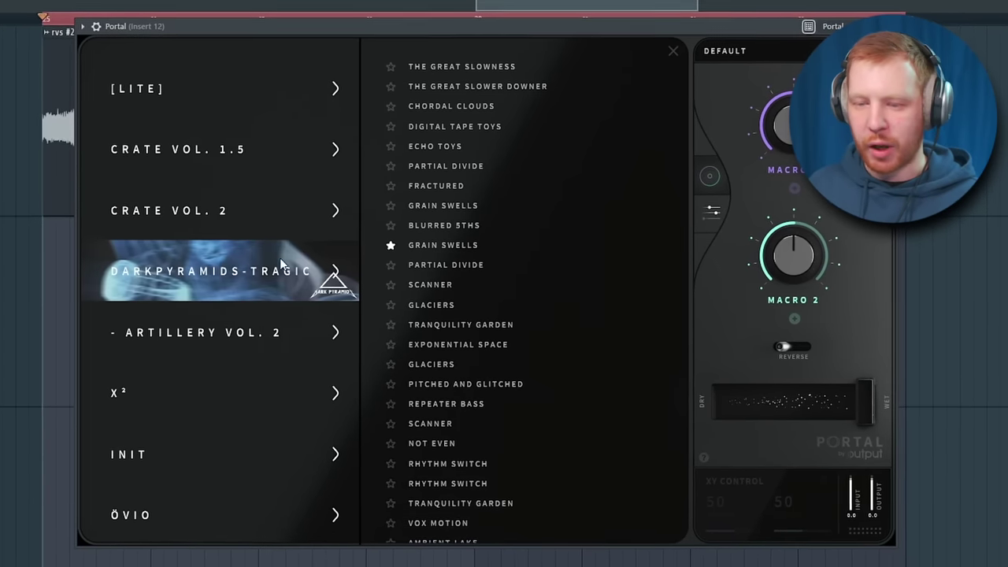
{"action": "left_click", "coordinate": [270, 332]}
{"action": "left_click", "coordinate": [229, 258]}
{"action": "left_click", "coordinate": [266, 214]}
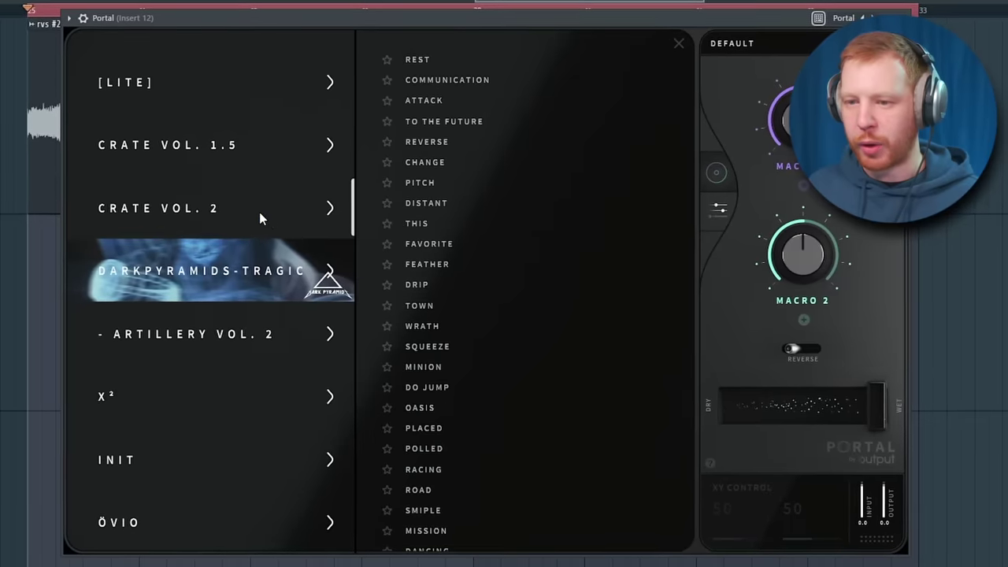
{"action": "left_click", "coordinate": [297, 280]}
{"action": "left_click", "coordinate": [441, 285]}
- Load the Shroomland preset from Portal's Favorites
{"action": "scroll", "coordinate": [236, 236], "scroll_direction": "up", "scroll_amount": 7}
{"action": "left_click", "coordinate": [193, 222]}
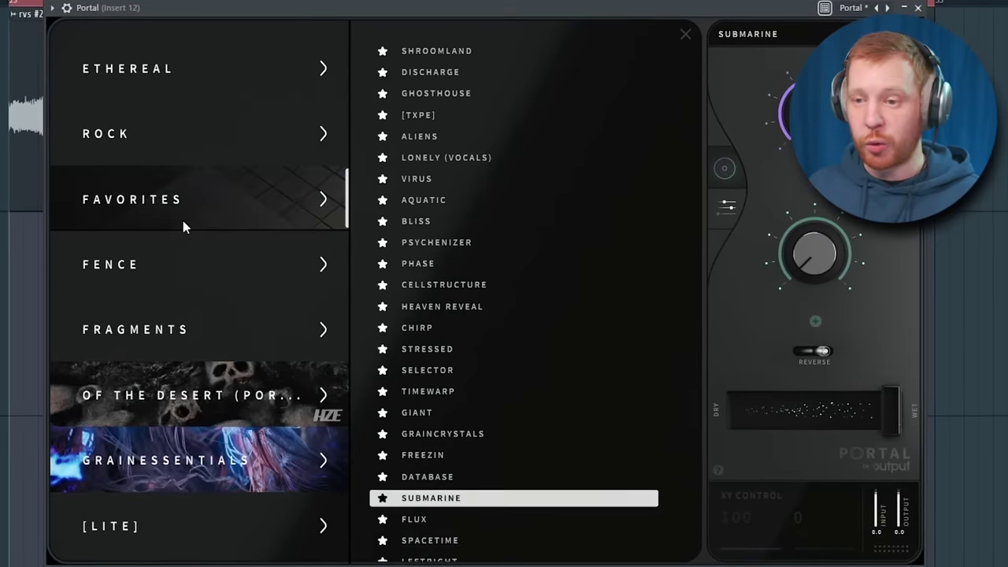
{"action": "scroll", "coordinate": [449, 311], "scroll_direction": "down", "scroll_amount": 2}
{"action": "scroll", "coordinate": [472, 405], "scroll_direction": "up", "scroll_amount": 2}
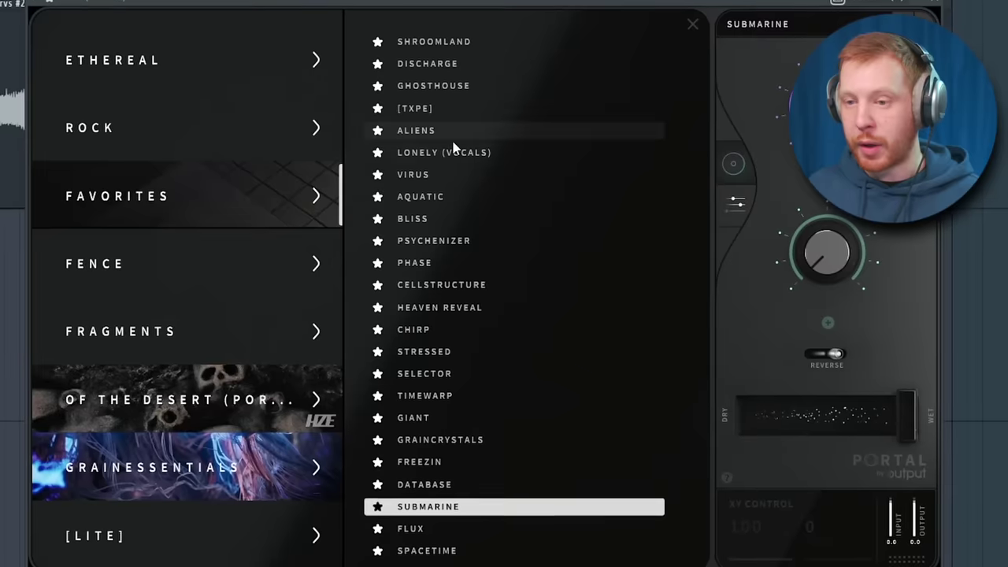
{"action": "left_click", "coordinate": [445, 41]}
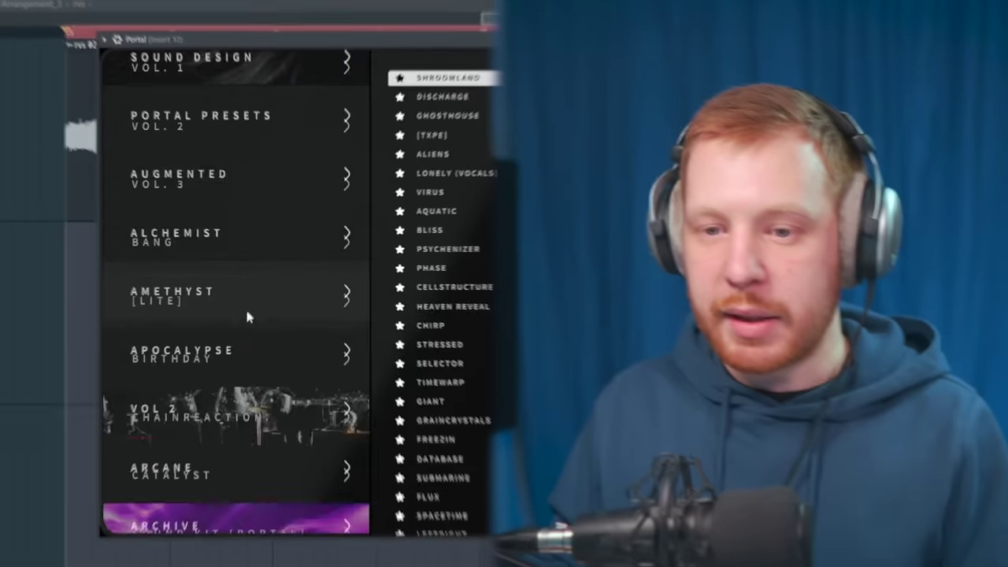
- Look through Portal's remaining preset banks and shift the Shroomland preset's dry/wet mix slightly toward dry
{"action": "scroll", "coordinate": [249, 308], "scroll_direction": "down", "scroll_amount": 10}
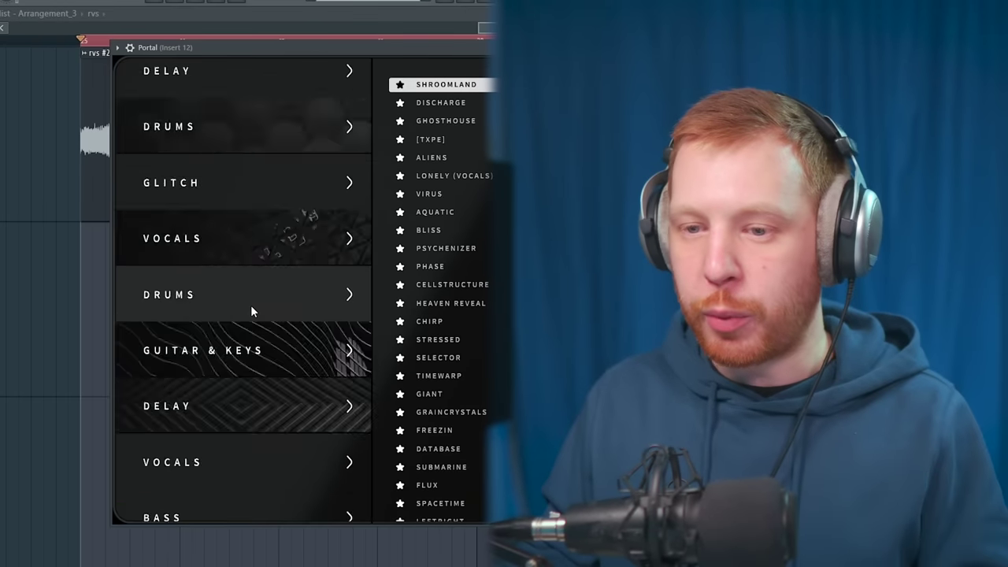
{"action": "scroll", "coordinate": [250, 305], "scroll_direction": "down", "scroll_amount": 15}
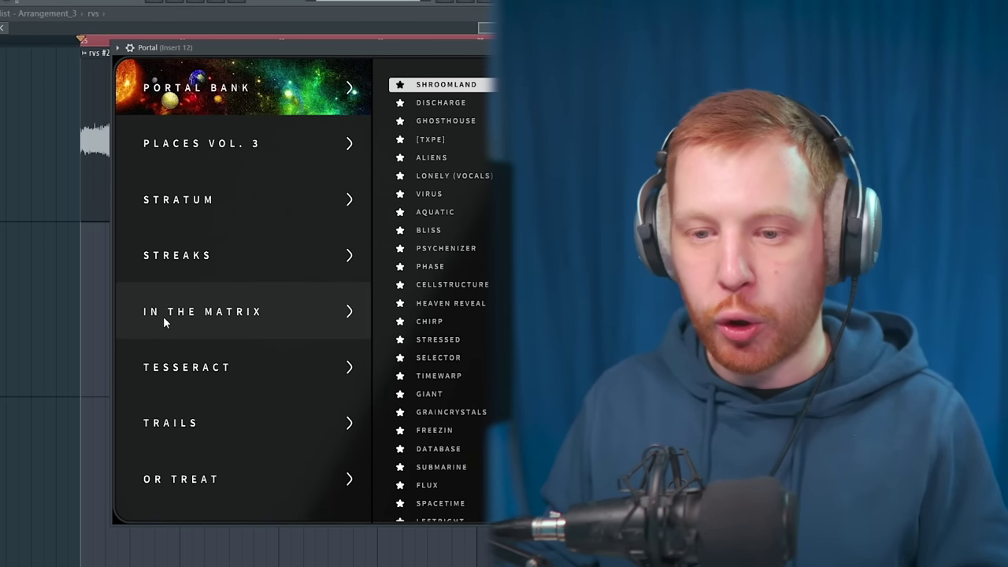
{"action": "left_click", "coordinate": [54, 323]}
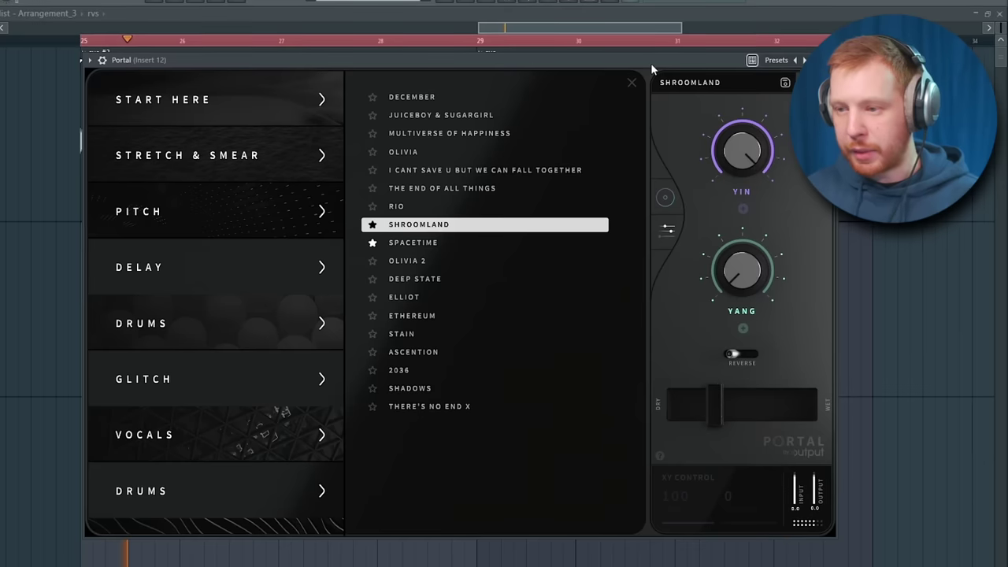
{"action": "mouse_move", "coordinate": [717, 403]}
{"action": "left_mouse_down"}
{"action": "mouse_move", "coordinate": [841, 407]}
{"action": "mouse_move", "coordinate": [707, 416]}
{"action": "left_mouse_up"}
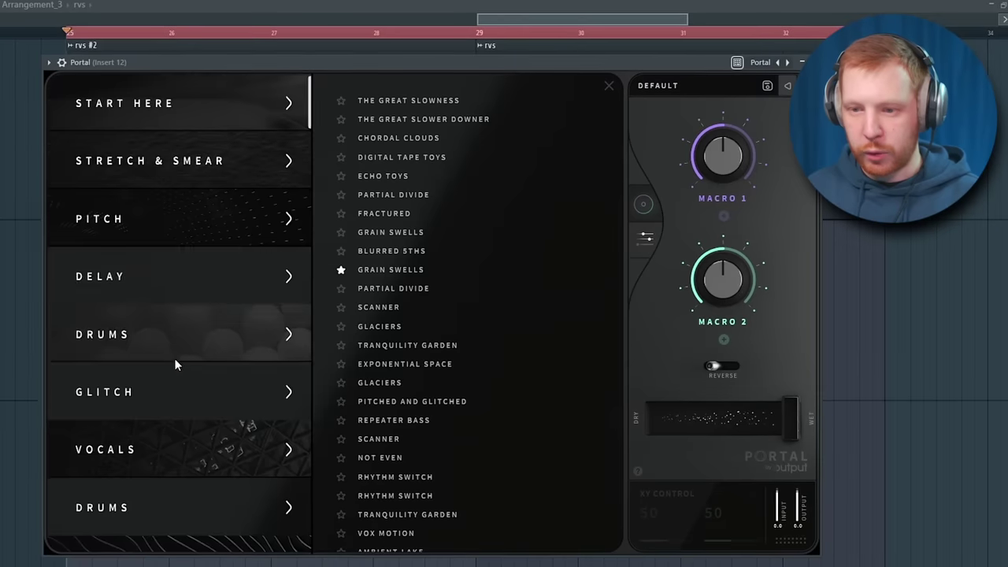
- Load the [TXPE] preset from Portal's Favorites and lower its dry/wet mix to about 34 percent
{"action": "scroll", "coordinate": [189, 378], "scroll_direction": "down", "scroll_amount": 10}
{"action": "left_click", "coordinate": [184, 150]}
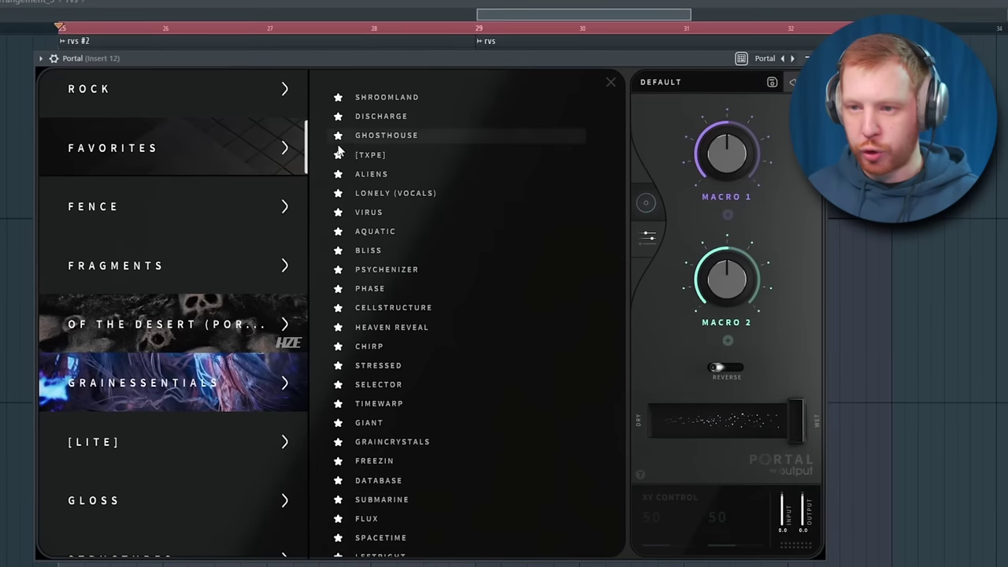
{"action": "left_click", "coordinate": [402, 154]}
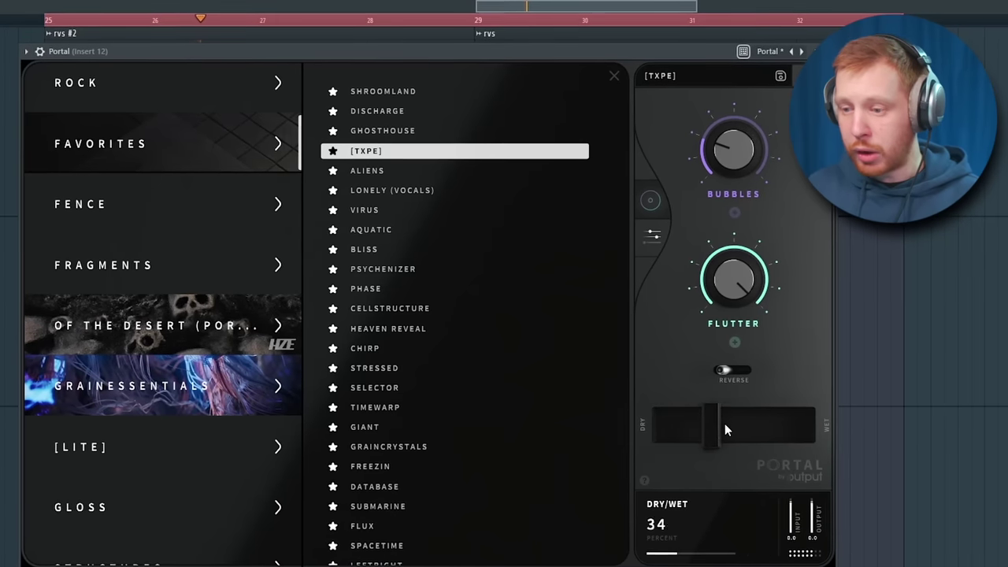
{"action": "mouse_move", "coordinate": [725, 429]}
{"action": "left_mouse_down"}
{"action": "mouse_move", "coordinate": [712, 427]}
{"action": "mouse_move", "coordinate": [723, 428]}
{"action": "left_mouse_up"}
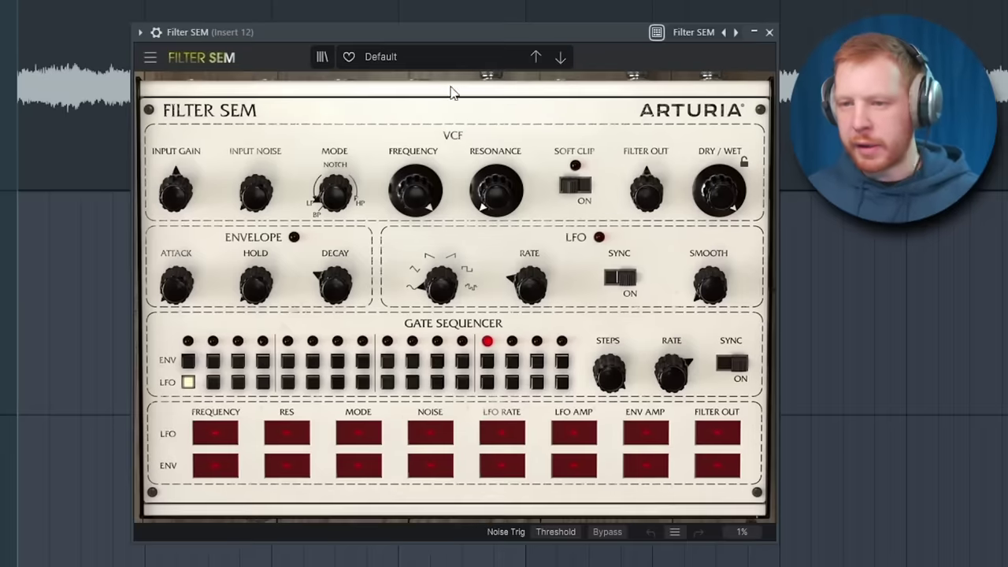
- Step through the Filter SEM presets to Squeelch and reduce its Dry/Wet amount below 100 percent
{"action": "left_click", "coordinate": [415, 56]}
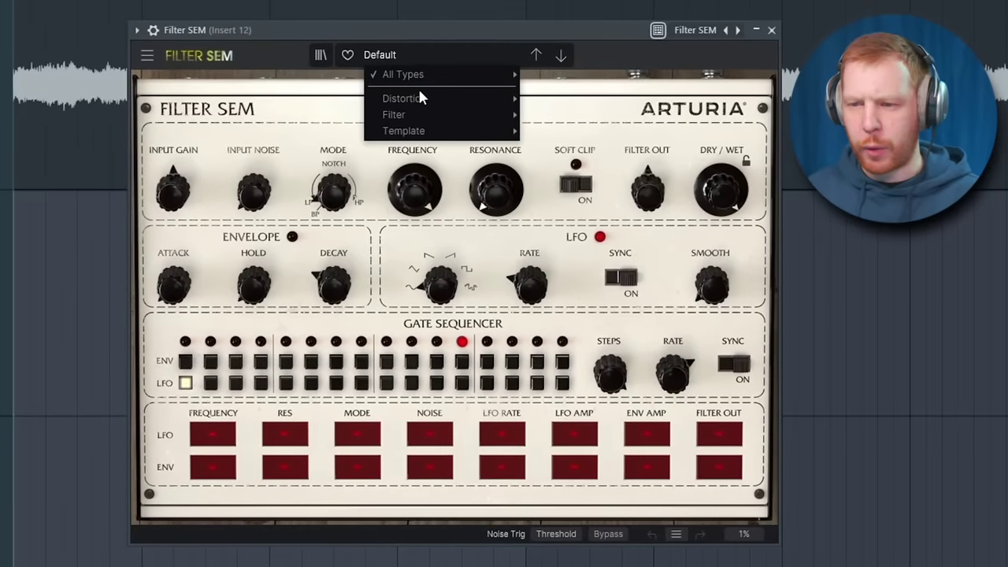
{"action": "left_click", "coordinate": [560, 56]}
{"action": "left_click", "coordinate": [560, 56]}
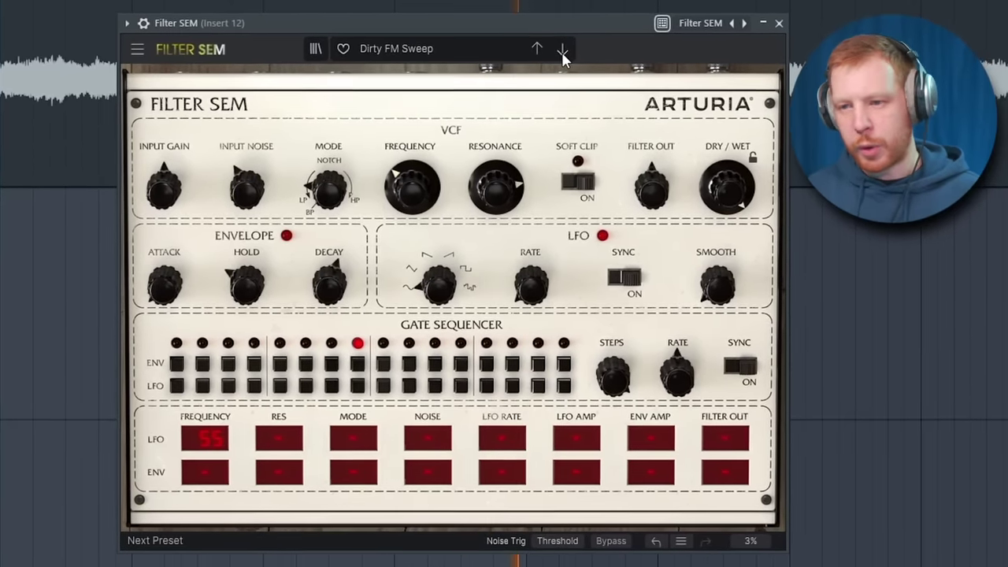
{"action": "left_click", "coordinate": [561, 52]}
{"action": "left_click", "coordinate": [561, 52]}
{"action": "left_click", "coordinate": [563, 46]}
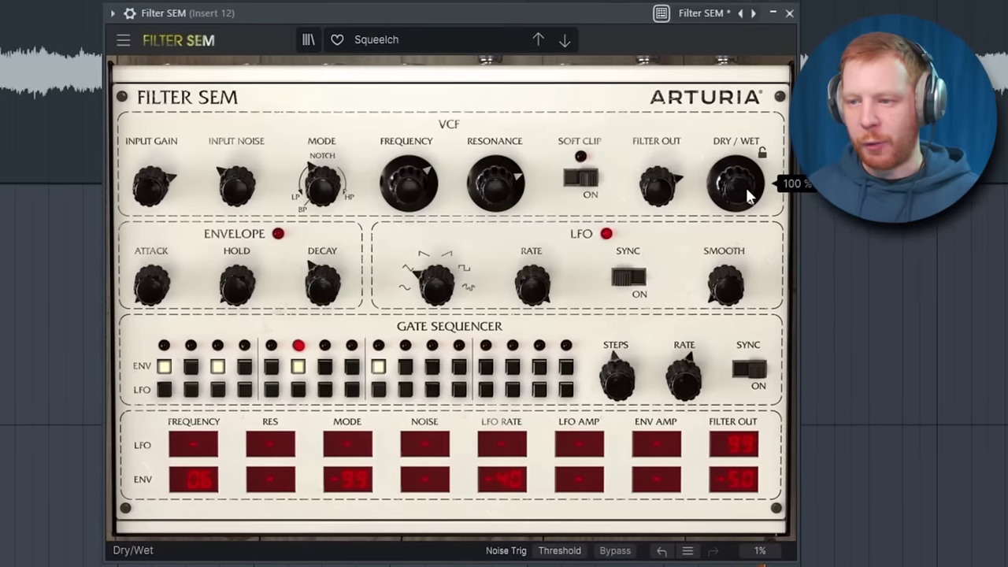
{"action": "left_click_drag", "start_coordinate": [744, 193], "coordinate": [745, 236]}
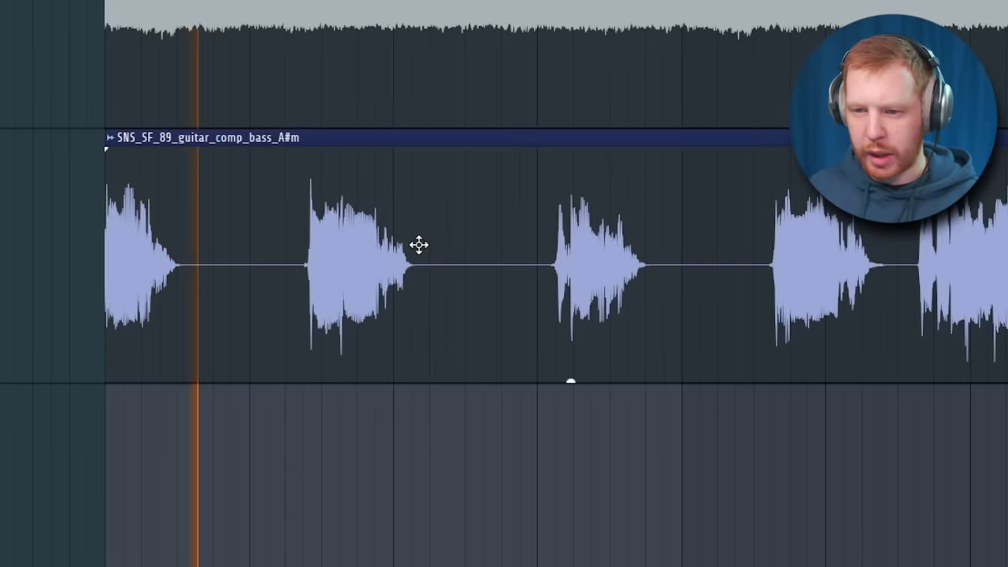
- Open the channel settings of the SNS_SF_89_guitar_comp_bass_A#m clip and reposition the settings window
{"action": "double_click", "coordinate": [418, 244]}
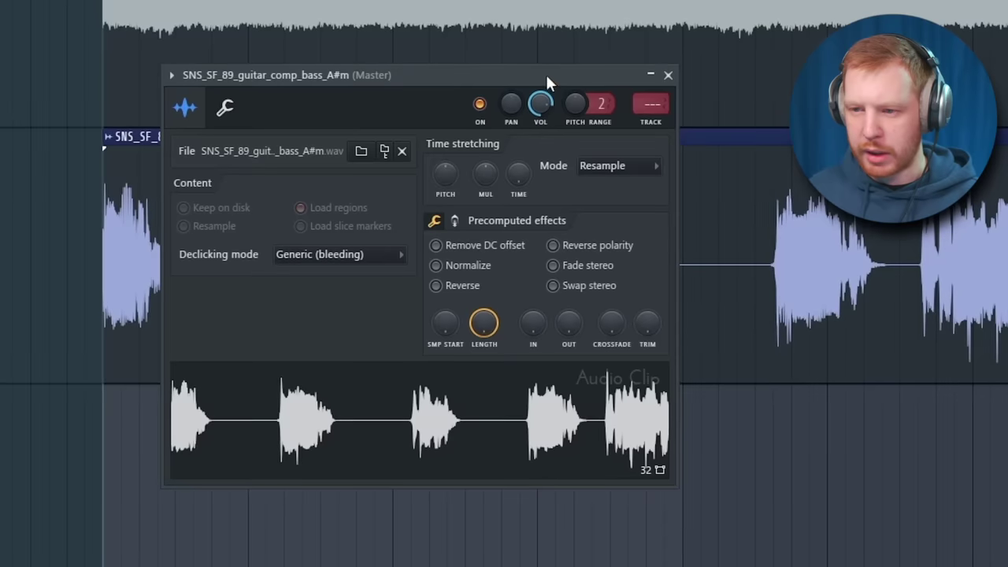
{"action": "left_click_drag", "start_coordinate": [545, 74], "coordinate": [599, 303]}
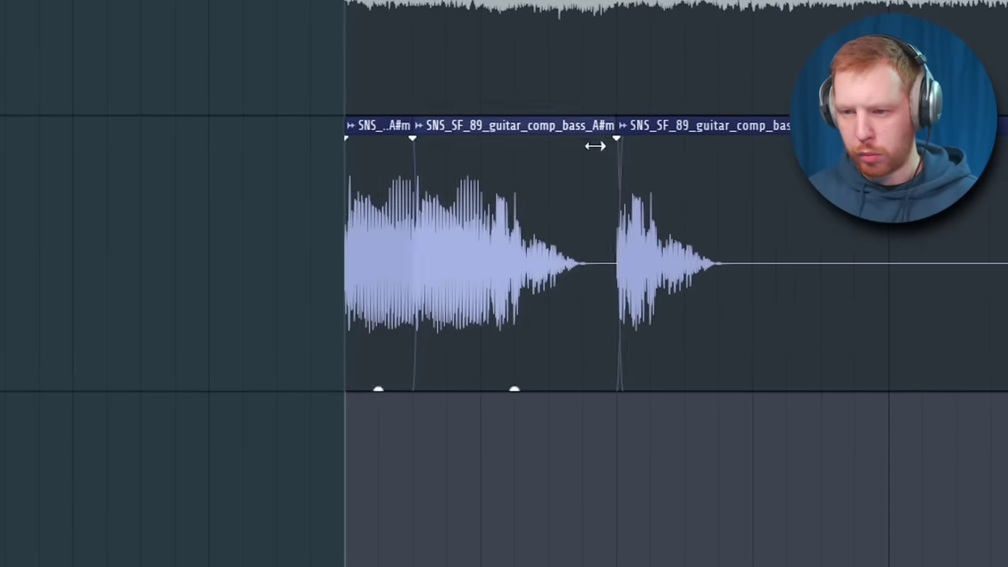
{"action": "scroll", "coordinate": [753, 259], "scroll_direction": "down", "scroll_amount": 3}
{"action": "scroll", "coordinate": [486, 333], "scroll_direction": "down", "scroll_amount": 2}
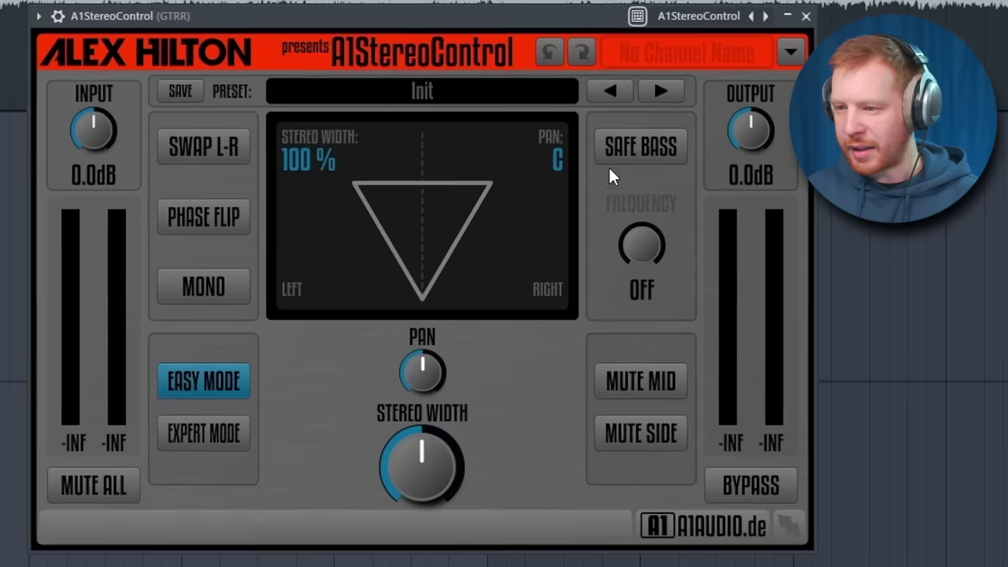
- Raise the Safe Bass frequency and stereo width in A1StereoControl on the GTRR track and lower the output level
{"action": "left_click_drag", "start_coordinate": [639, 240], "coordinate": [640, 224]}
{"action": "left_click_drag", "start_coordinate": [423, 465], "coordinate": [422, 437]}
{"action": "left_click_drag", "start_coordinate": [742, 135], "coordinate": [742, 150]}
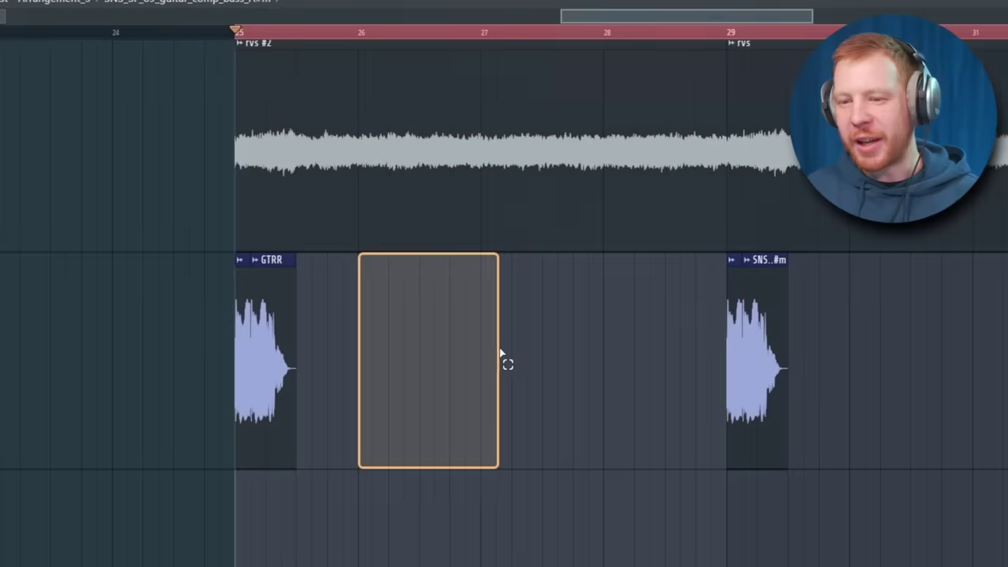
- Load TC.nki from the Ilya Efimov Total Guitar Bundle and turn on Punish in the Gtr lead's Decapitator
{"action": "right_click", "coordinate": [402, 348]}
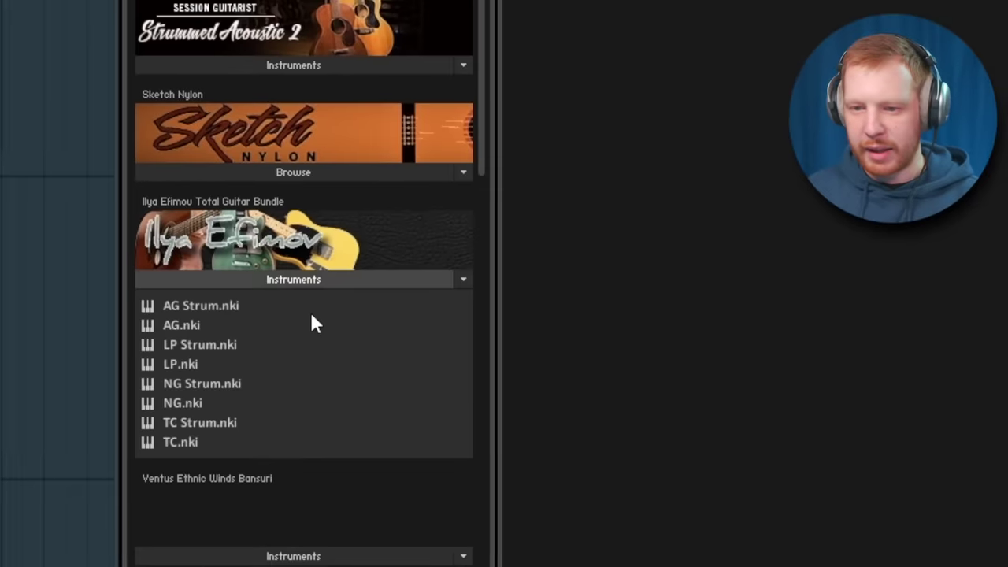
{"action": "double_click", "coordinate": [181, 441]}
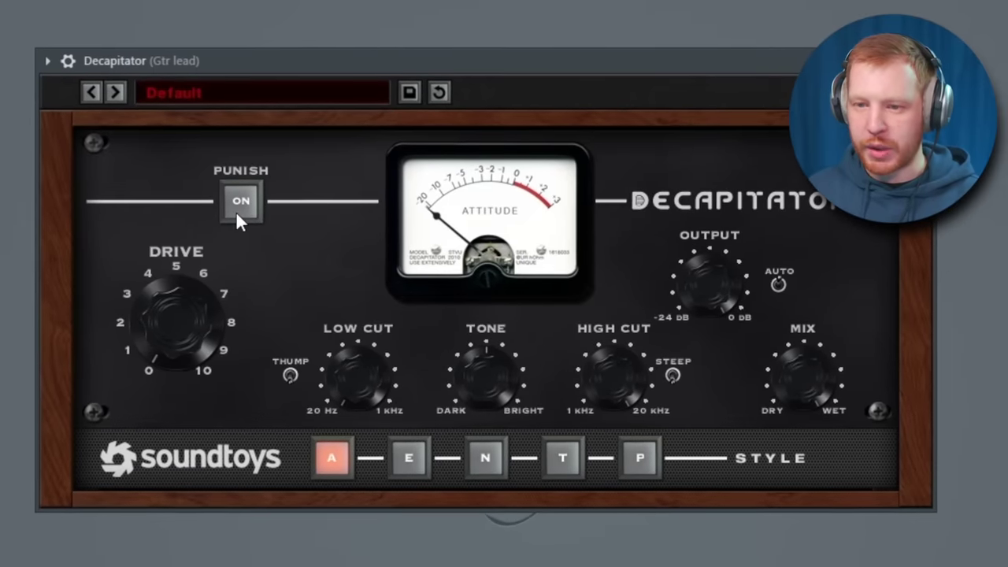
{"action": "left_click", "coordinate": [241, 204]}
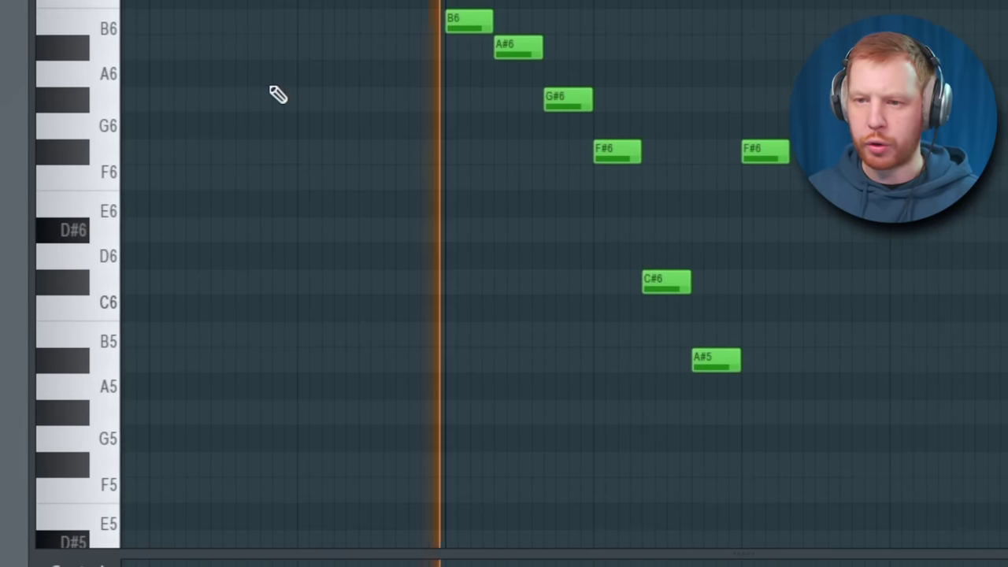
- Move the last F#6 note of the Gtr lead melody up to A6 and toggle playback while reviewing the notes
{"action": "left_click_drag", "start_coordinate": [766, 154], "coordinate": [766, 76]}
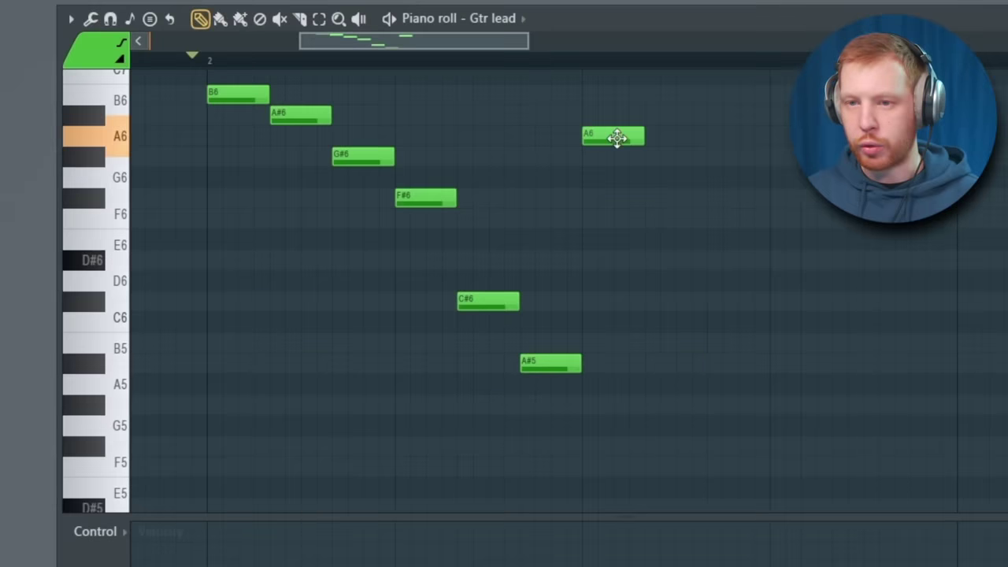
{"action": "scroll", "coordinate": [664, 196], "scroll_direction": "down", "scroll_amount": 2}
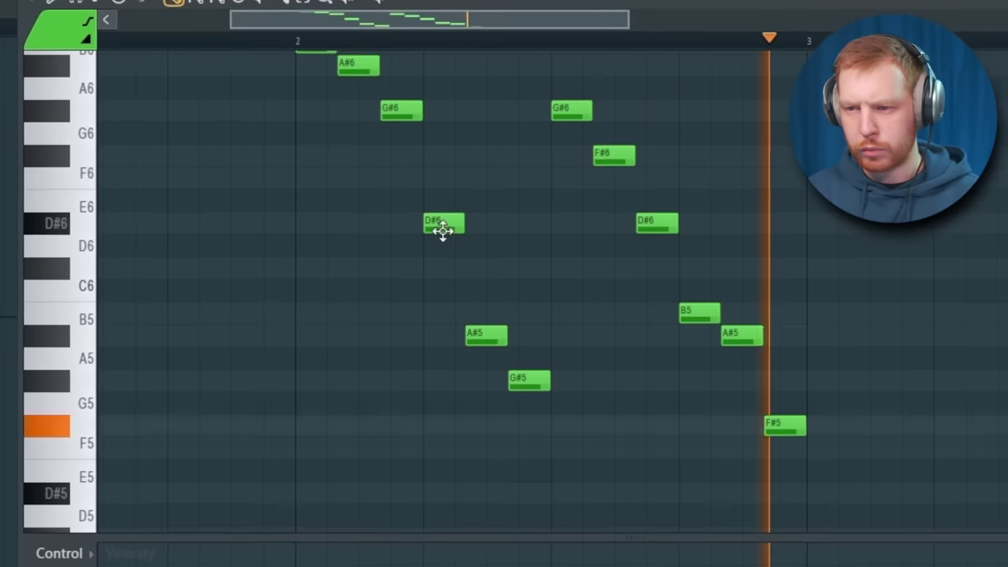
{"action": "key", "text": "space"}
{"action": "scroll", "coordinate": [621, 304], "scroll_direction": "up", "scroll_amount": 3}
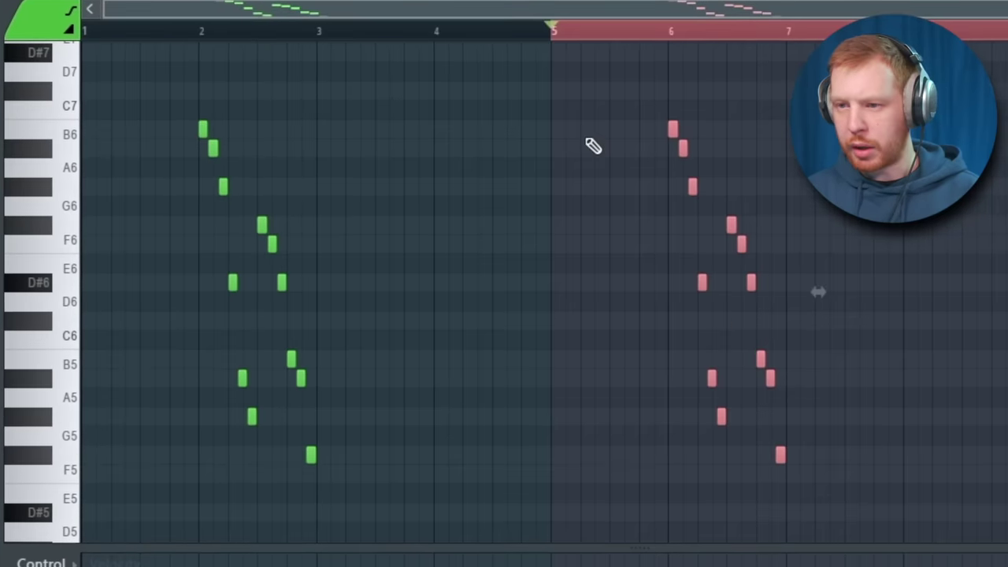
{"action": "scroll", "coordinate": [593, 145], "scroll_direction": "down", "scroll_amount": 1}
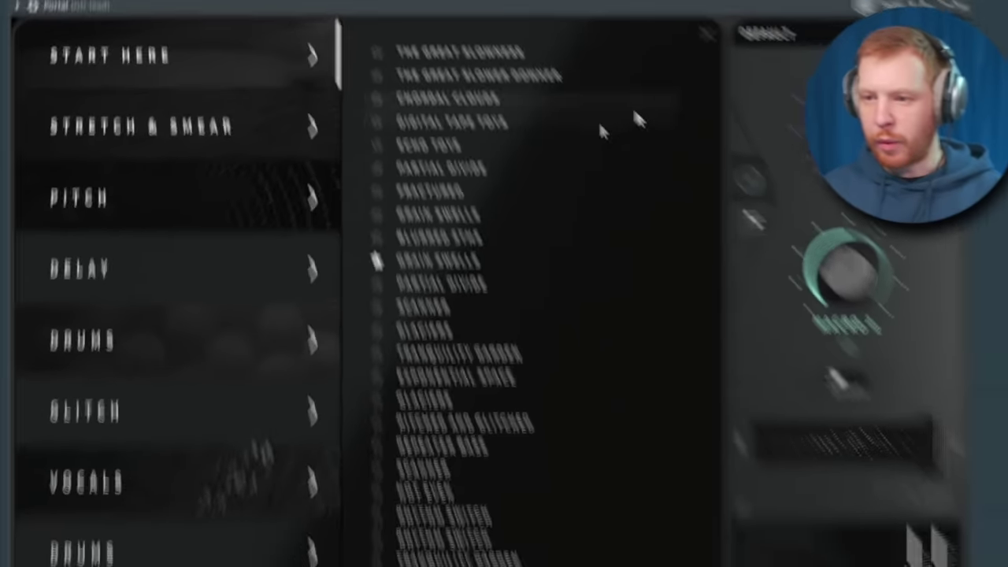
- Load the Aquatic preset from Portal's Favorites for the Gtr lead and open the track's HalfTime effect
{"action": "scroll", "coordinate": [200, 323], "scroll_direction": "down", "scroll_amount": 5}
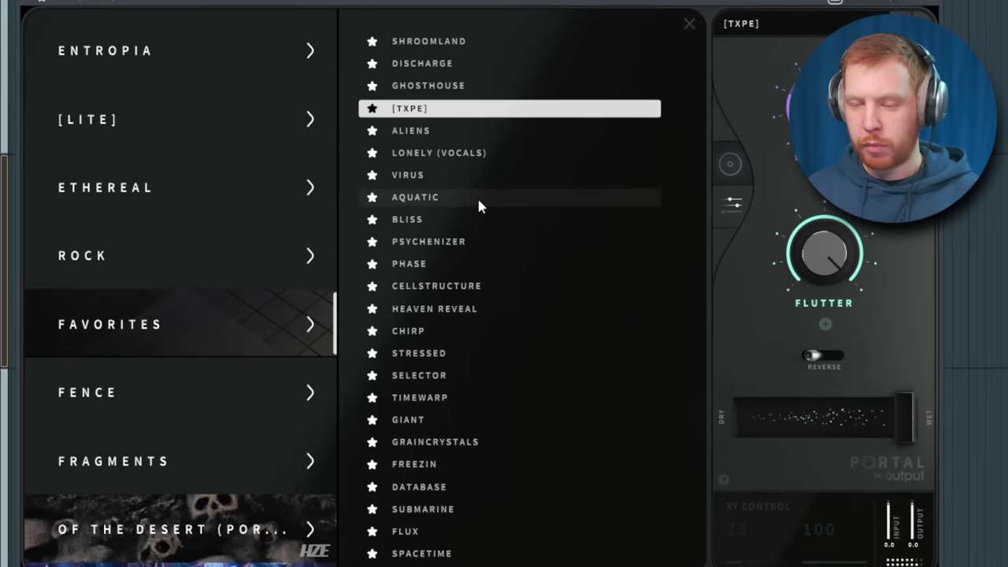
{"action": "left_click", "coordinate": [477, 196]}
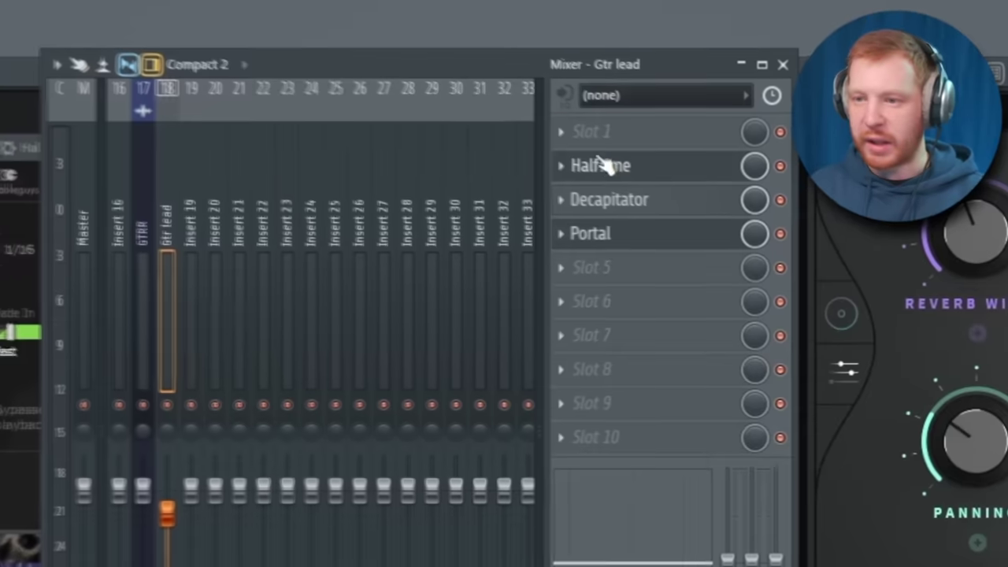
{"action": "left_click", "coordinate": [607, 166]}
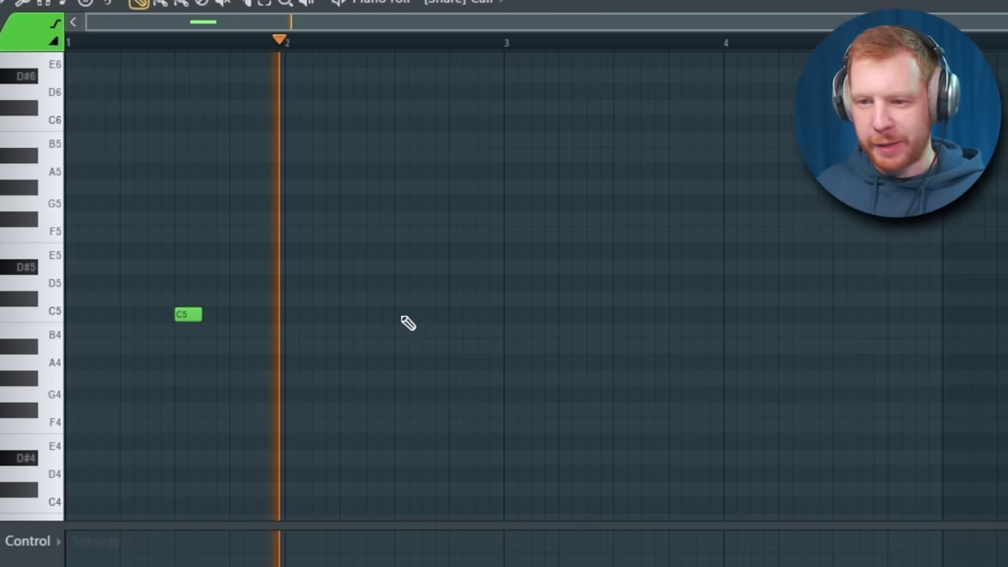
- Add C5 hits in bars 2 to 4 of the [Snare] Call part and copy the four-bar pattern into bars 5 to 8
{"action": "left_click", "coordinate": [455, 316]}
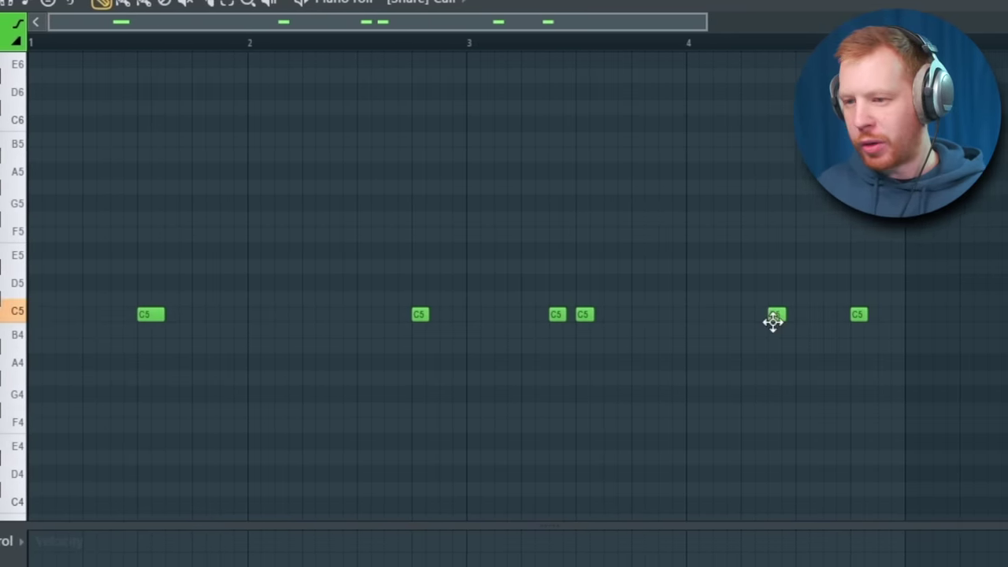
{"action": "key", "text": "space"}
{"action": "scroll", "coordinate": [802, 346], "scroll_direction": "down", "scroll_amount": 2}
{"action": "key", "text": "ctrl+a"}
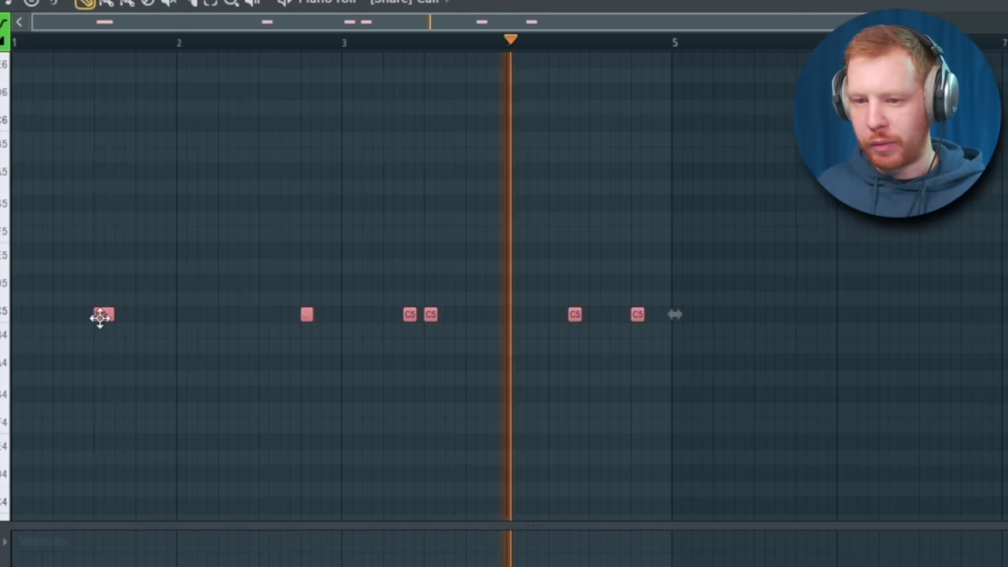
{"action": "left_click_drag", "start_coordinate": [100, 317], "coordinate": [749, 315]}
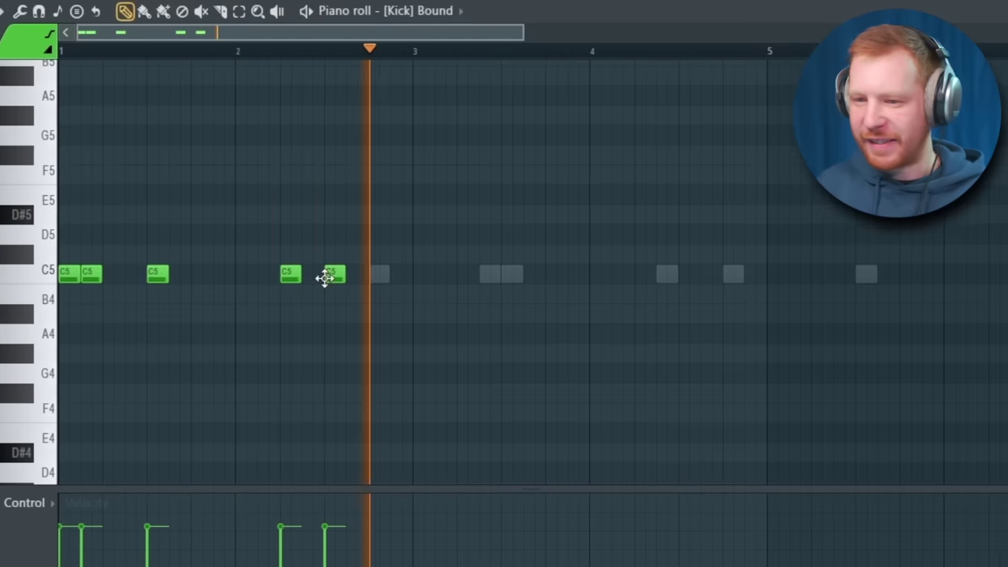
- Add a C5 note half a beat after beat 3 in bar 2 of the [Kick] Bound part and play back the drums
{"action": "key", "text": "space"}
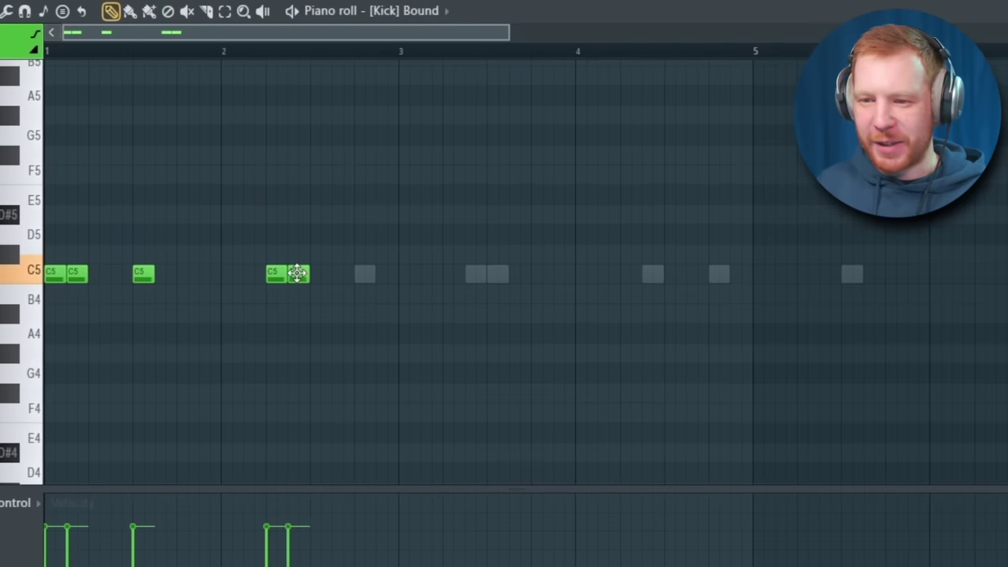
{"action": "left_click", "coordinate": [332, 274]}
{"action": "key", "text": "space"}
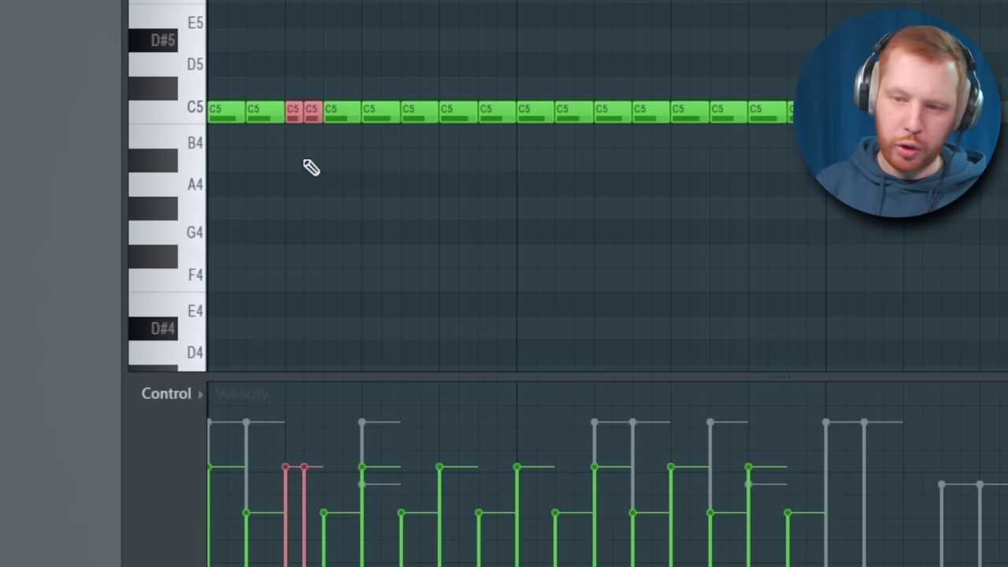
{"action": "key", "text": "space"}
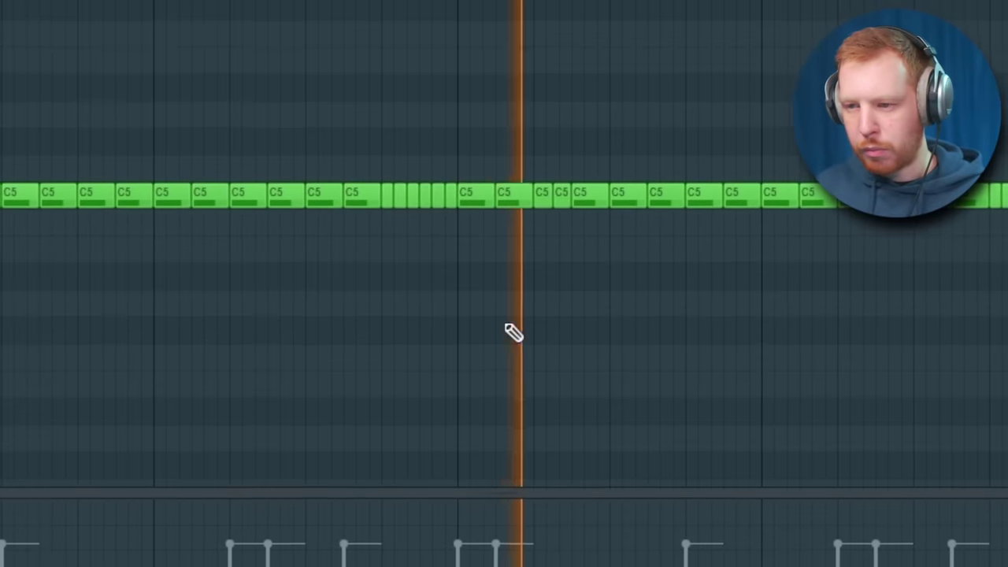
{"action": "scroll", "coordinate": [512, 332], "scroll_direction": "up", "scroll_amount": 2}
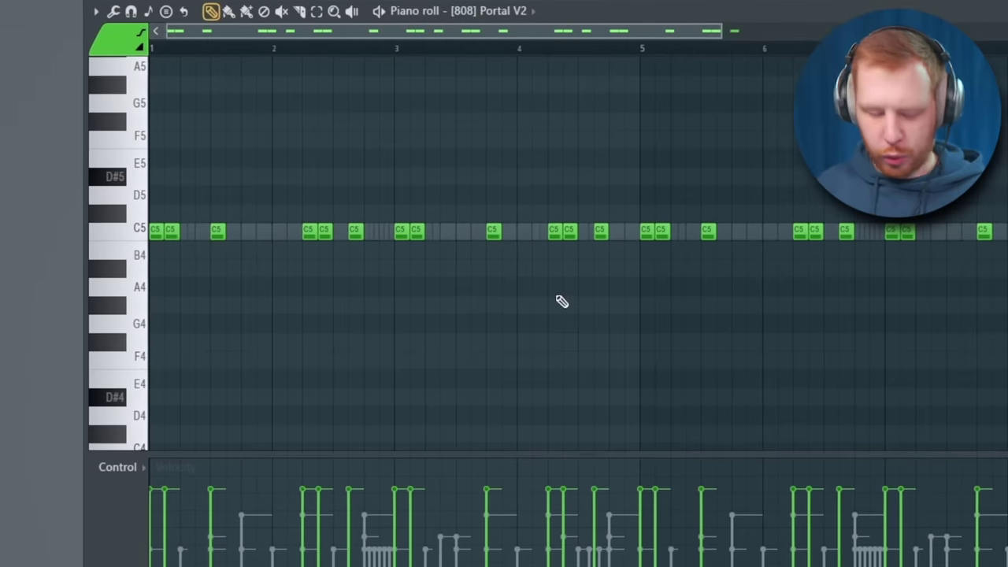
- Transpose all of the [808] Portal V2 notes from C5 up to A#5 during playback
{"action": "scroll", "coordinate": [371, 286], "scroll_direction": "down", "scroll_amount": 3}
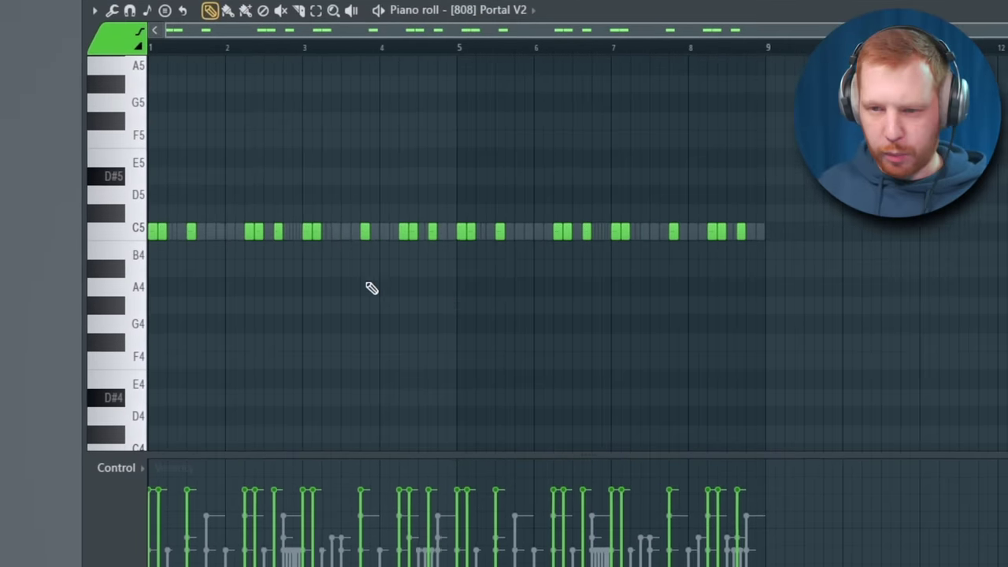
{"action": "key", "text": "shift+Up"}
{"action": "key", "text": "shift+Up"}
{"action": "key", "text": "shift+Up"}
{"action": "key", "text": "space"}
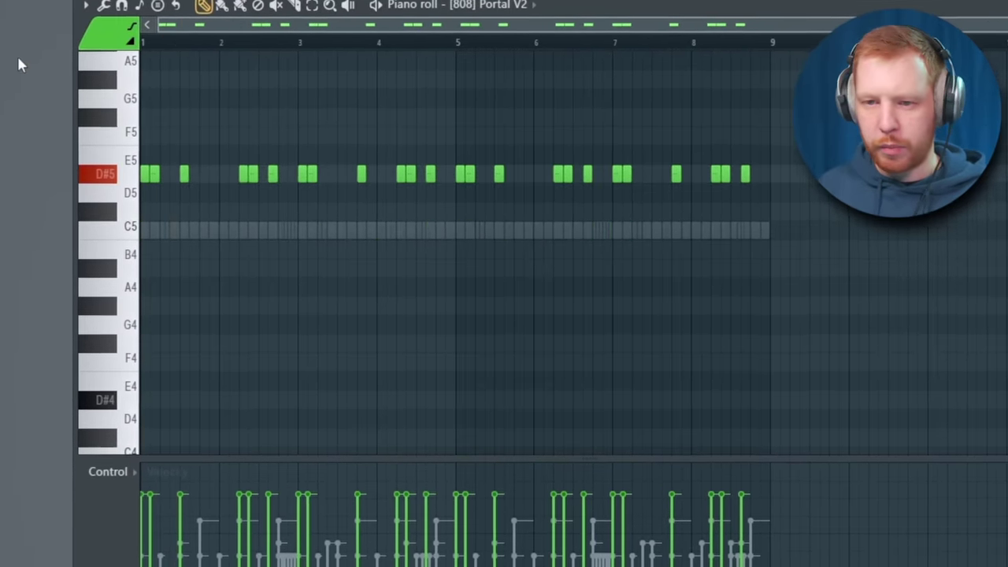
{"action": "key", "text": "shift+Up"}
{"action": "key", "text": "shift+Up"}
{"action": "key", "text": "shift+Up"}
{"action": "key", "text": "shift+Up"}
{"action": "key", "text": "shift+Up"}
{"action": "key", "text": "shift+Up"}
{"action": "key", "text": "shift+Up"}
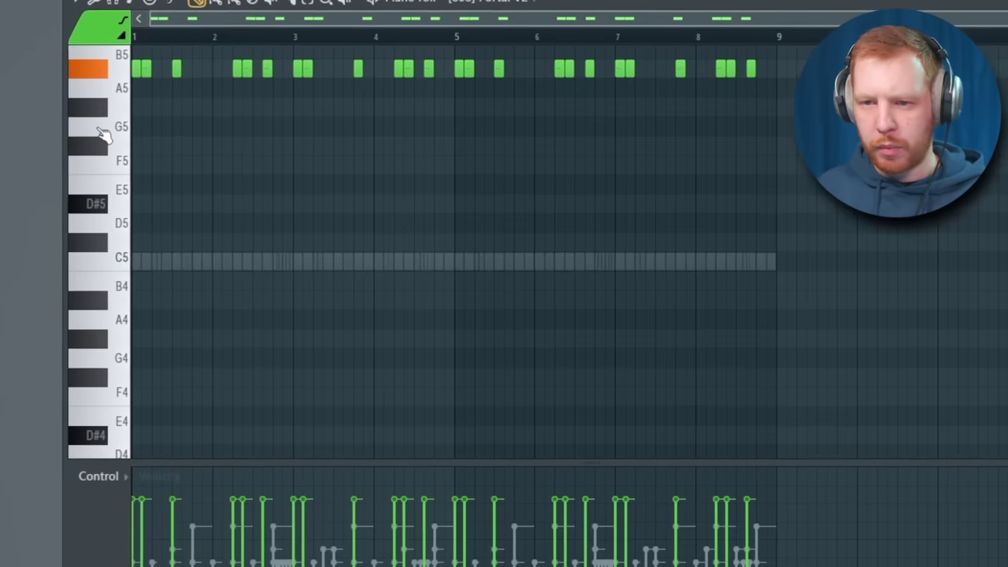
- Drop the 808 notes after the opening pairs by an octave, to A#4 in bars 1 to 4 and C#5 from bar 5
{"action": "scroll", "coordinate": [213, 213], "scroll_direction": "up", "scroll_amount": 3}
{"action": "left_click_drag", "start_coordinate": [483, 243], "coordinate": [344, 224]}
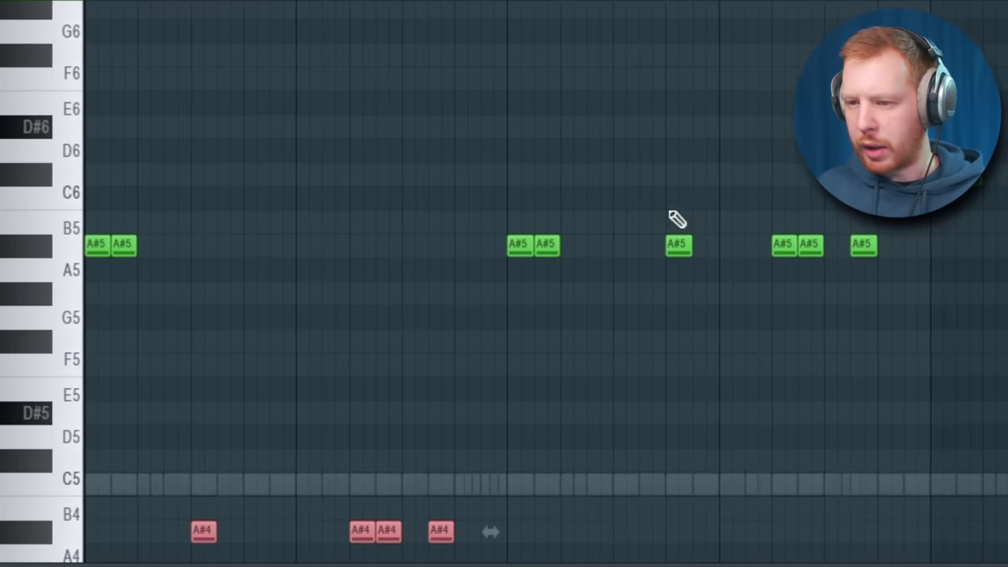
{"action": "left_click_drag", "start_coordinate": [677, 220], "coordinate": [887, 297]}
{"action": "scroll", "coordinate": [888, 296], "scroll_direction": "down", "scroll_amount": 2}
{"action": "key", "text": "ctrl+d"}
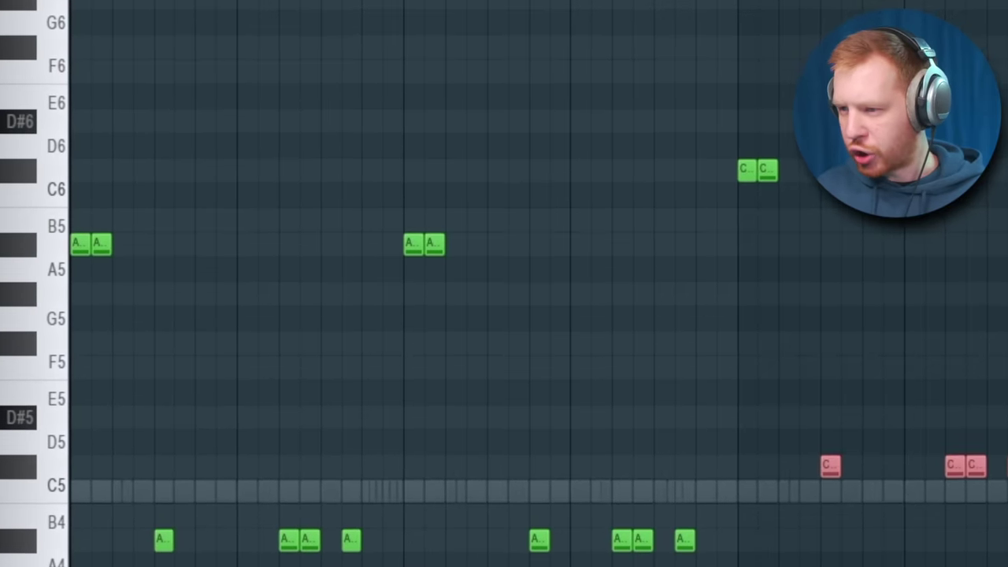
{"action": "scroll", "coordinate": [206, 251], "scroll_direction": "down", "scroll_amount": 1}
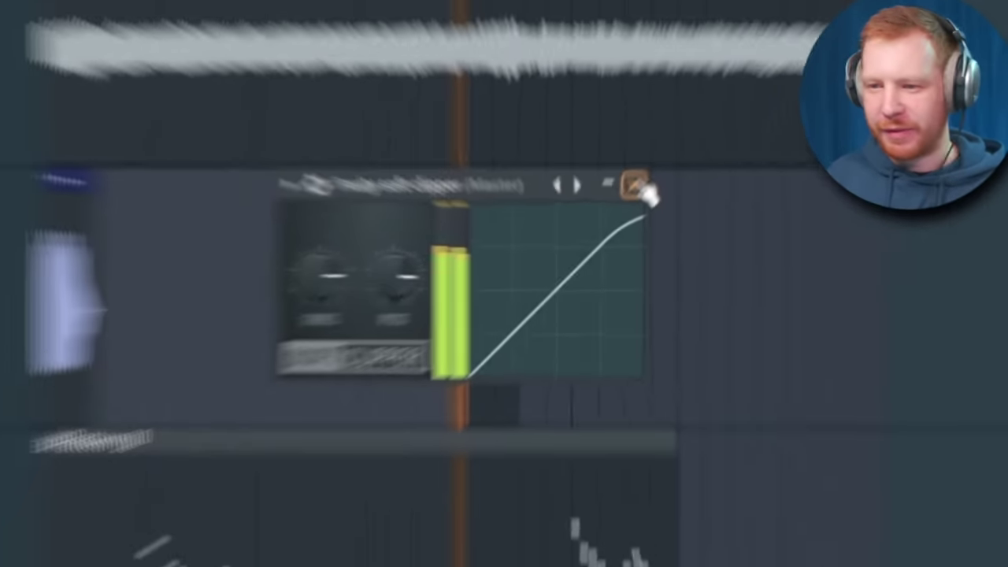
- Close the master's soft clipper and filter Omnisphere's full patch browser by the Bell Pads type
{"action": "left_click", "coordinate": [636, 171]}
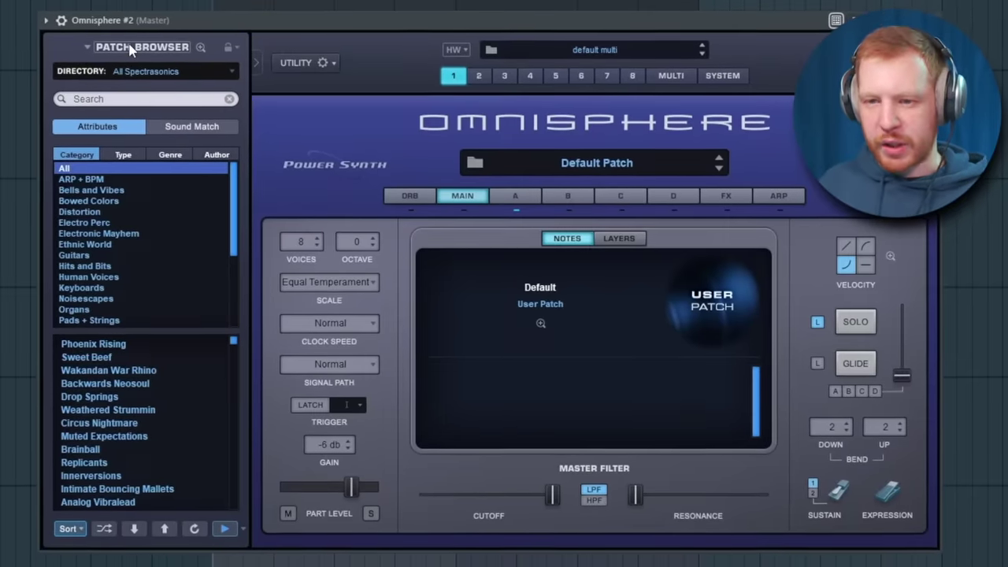
{"action": "left_click", "coordinate": [169, 44]}
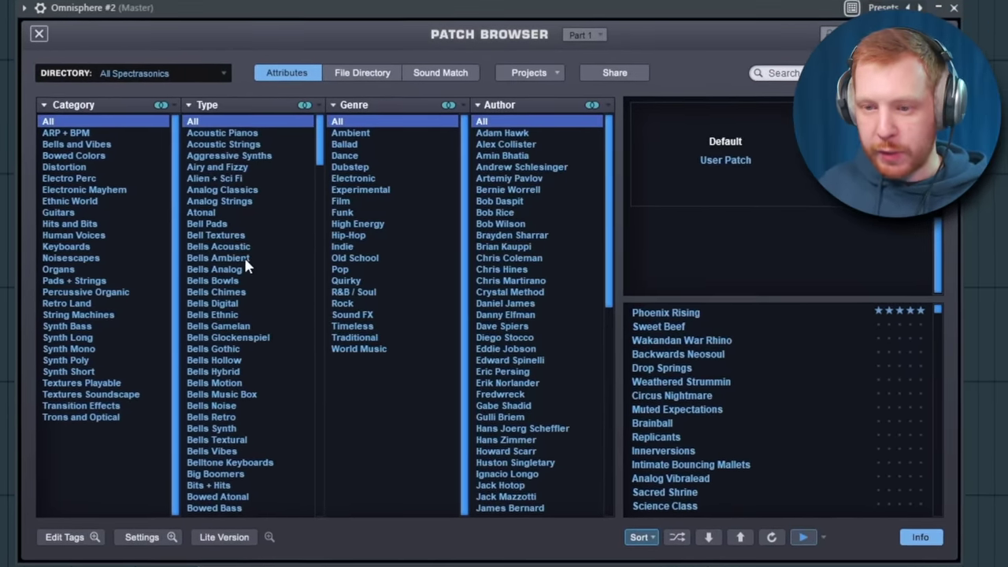
{"action": "left_click", "coordinate": [210, 224]}
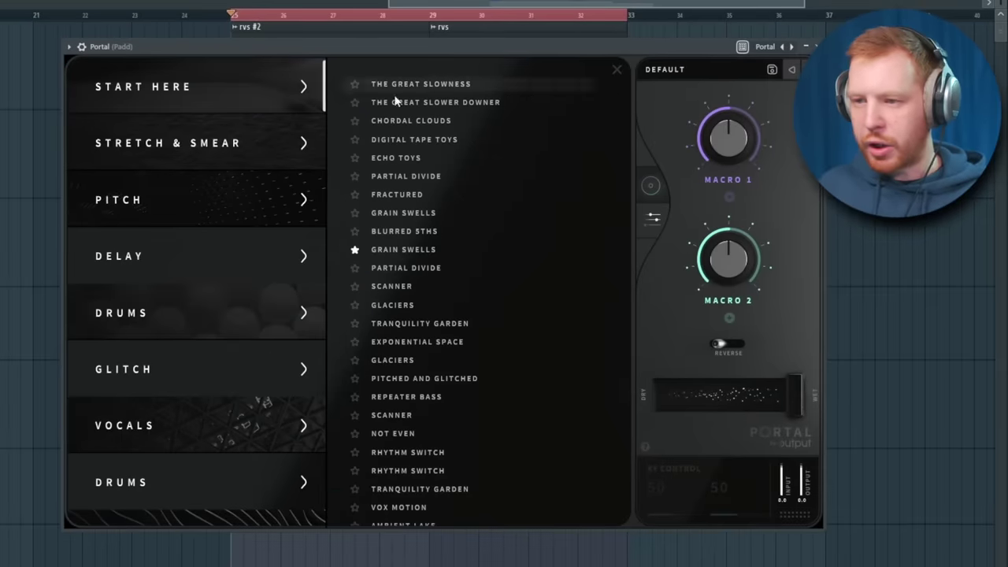
- Load Portal's favorite Ghosthouse preset at just under half wet and the Filter MS-20 preset Adding Dirty Movement on the Padd track
{"action": "scroll", "coordinate": [247, 266], "scroll_direction": "down", "scroll_amount": 10}
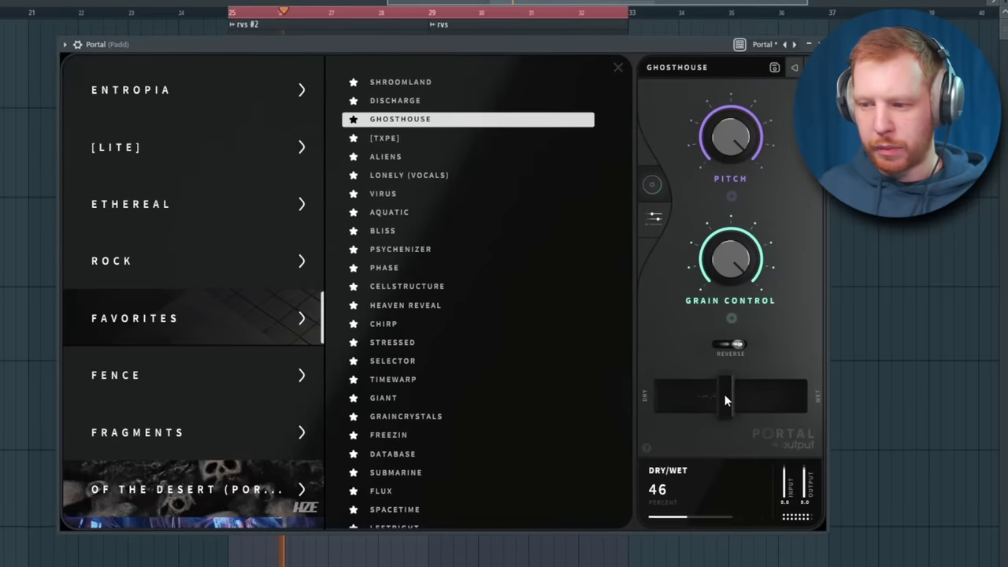
{"action": "left_click_drag", "start_coordinate": [726, 401], "coordinate": [722, 400]}
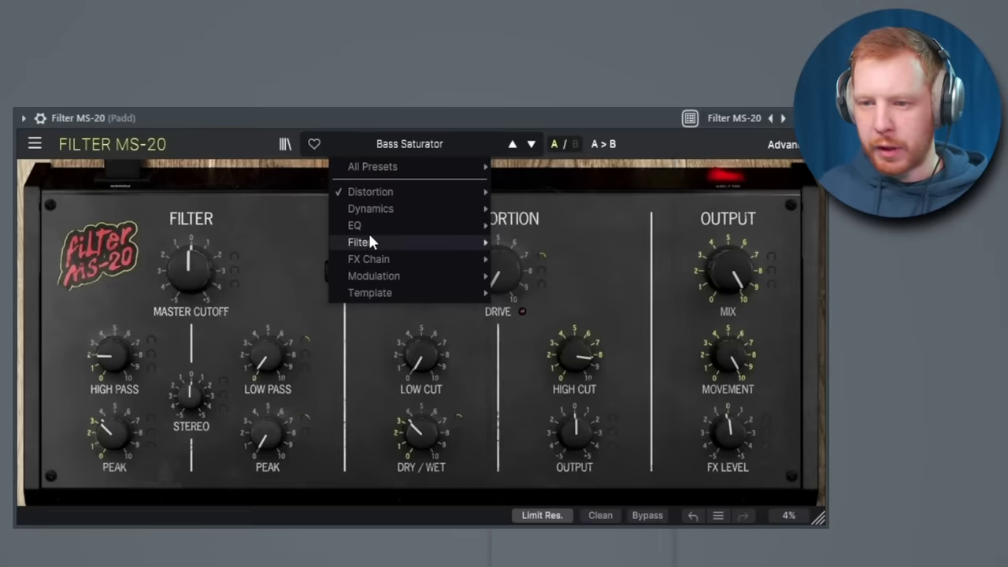
{"action": "mouse_move", "coordinate": [370, 238]}
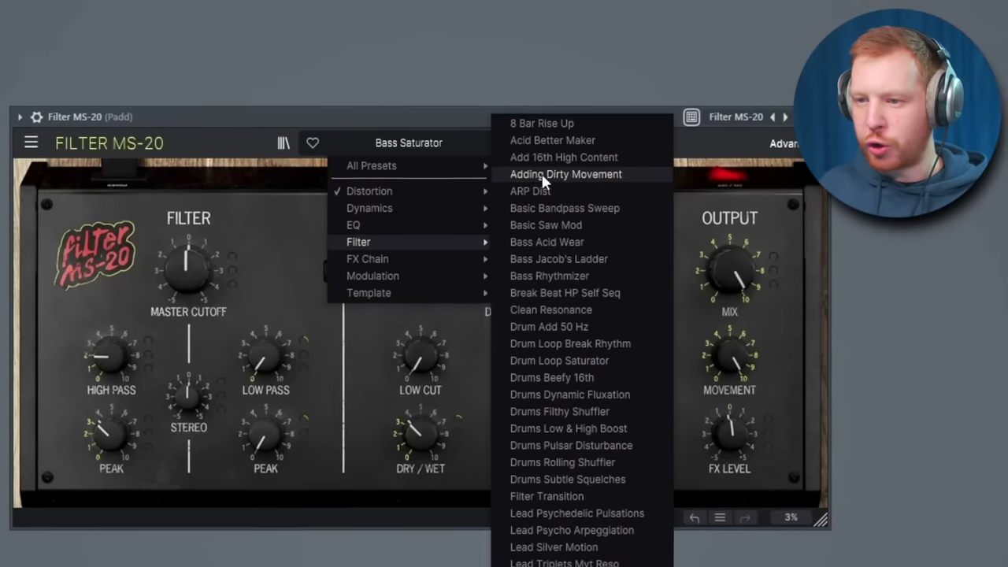
{"action": "left_click", "coordinate": [541, 174]}
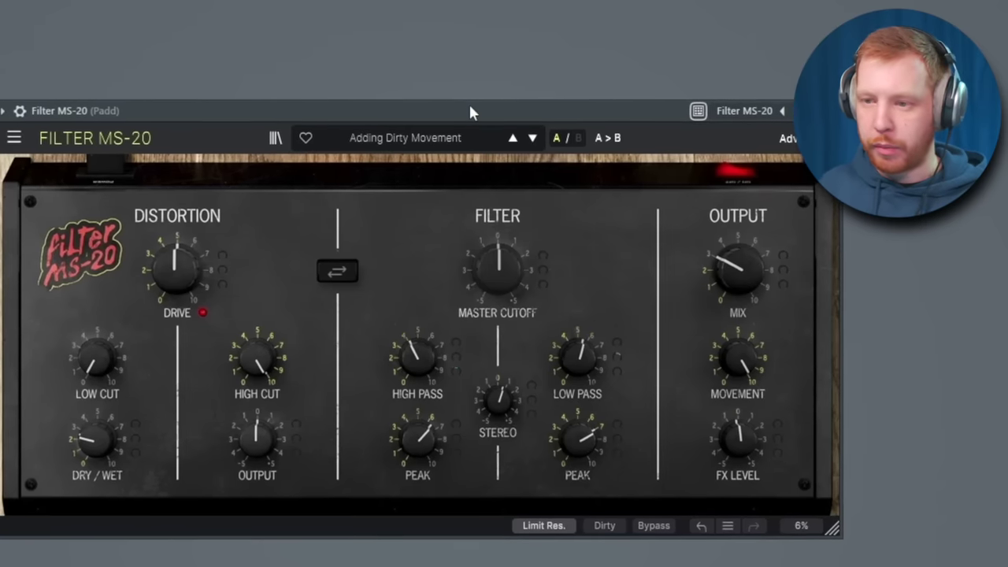
- Open the Padd piano roll and examine its long A#5 and C#6 notes
{"action": "key", "text": "F9"}
{"action": "key", "text": "F7"}
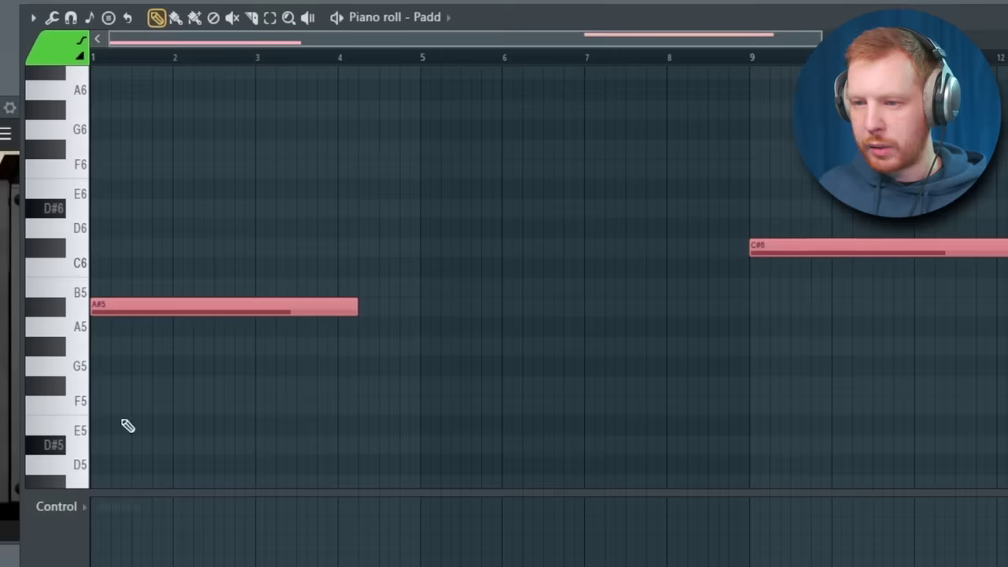
{"action": "left_click", "coordinate": [488, 308]}
{"action": "scroll", "coordinate": [457, 304], "scroll_direction": "down", "scroll_amount": 2}
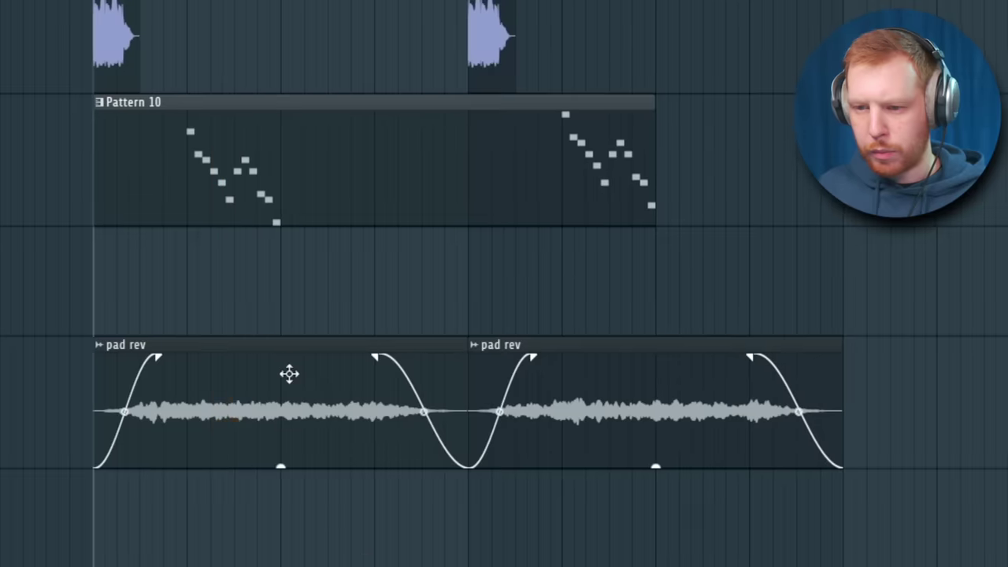
- Set the pad rev clip's time-stretching mode to Stretch with a pitch range of 12 and close its PanCake2 effect
{"action": "left_click_drag", "start_coordinate": [288, 373], "coordinate": [646, 509]}
{"action": "left_click_drag", "start_coordinate": [630, 409], "coordinate": [262, 411]}
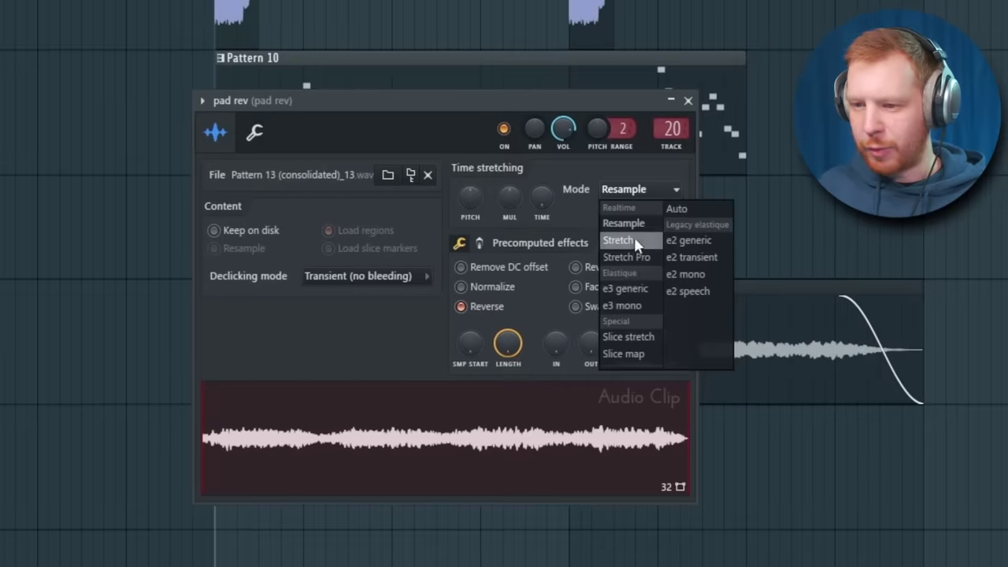
{"action": "left_click", "coordinate": [634, 237]}
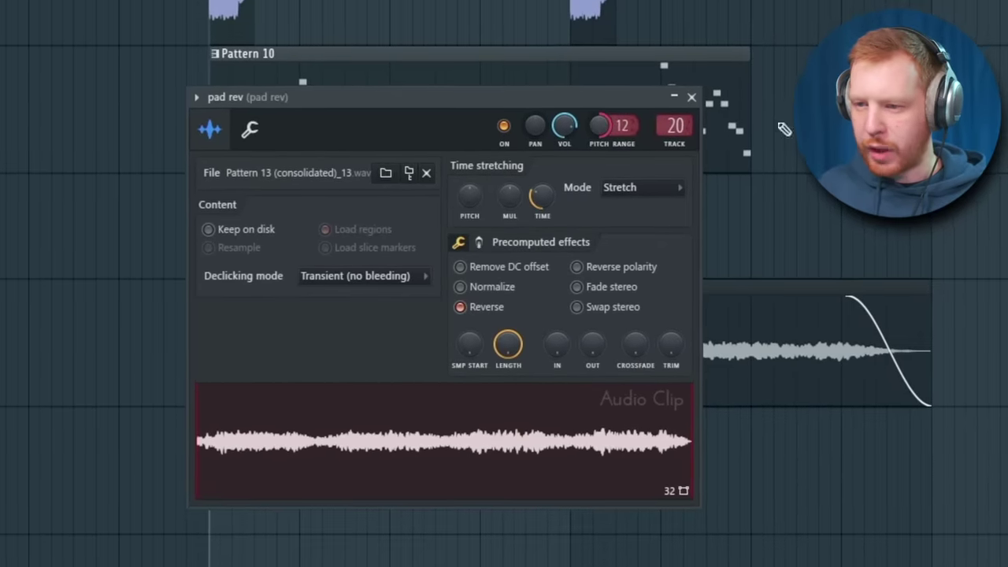
{"action": "key", "text": "Escape"}
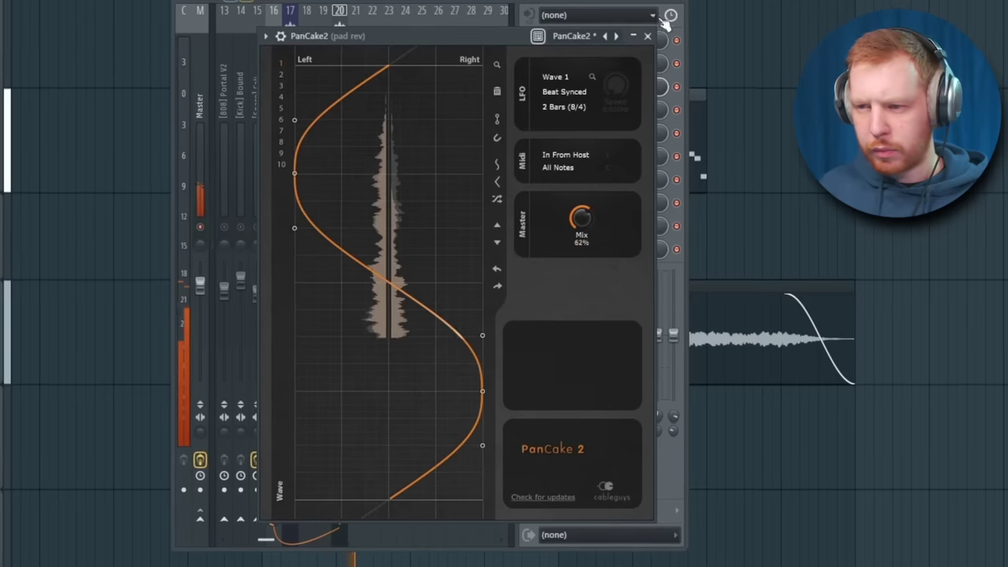
{"action": "left_click", "coordinate": [649, 35]}
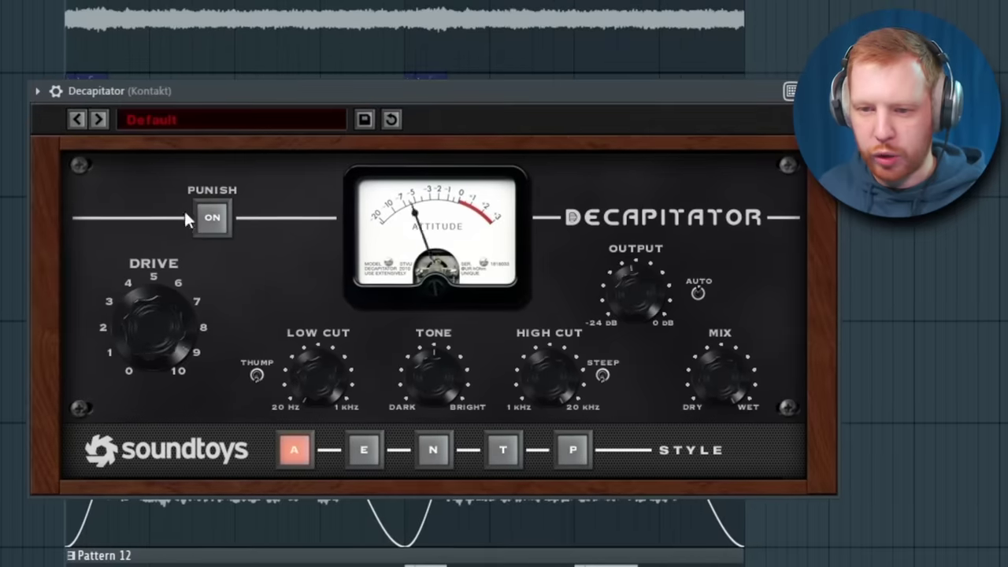
- Turn on Punish in the Kontakt track's Decapitator and choose a preset from Portal's preset browser
{"action": "left_click", "coordinate": [210, 216]}
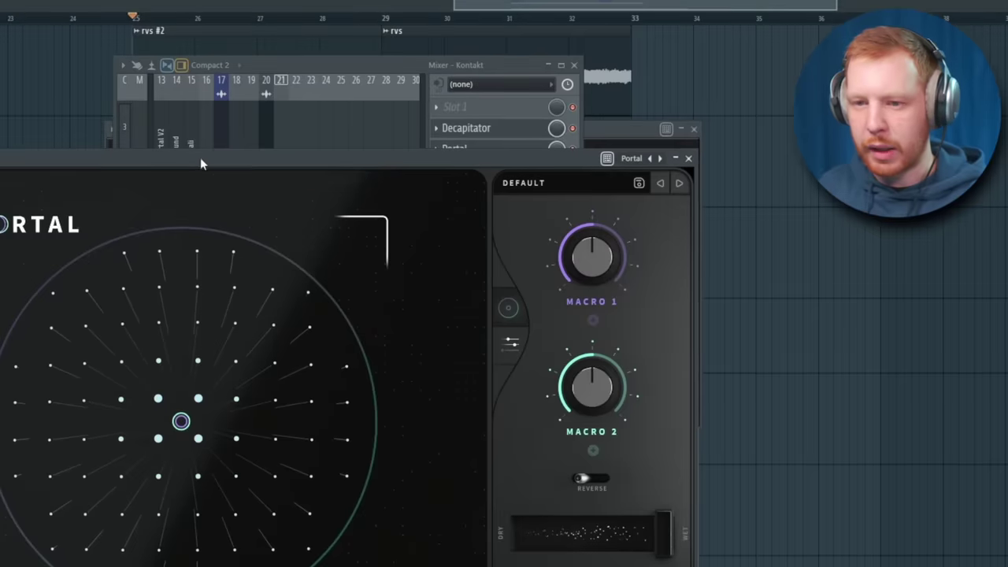
{"action": "left_click_drag", "start_coordinate": [200, 163], "coordinate": [307, 44]}
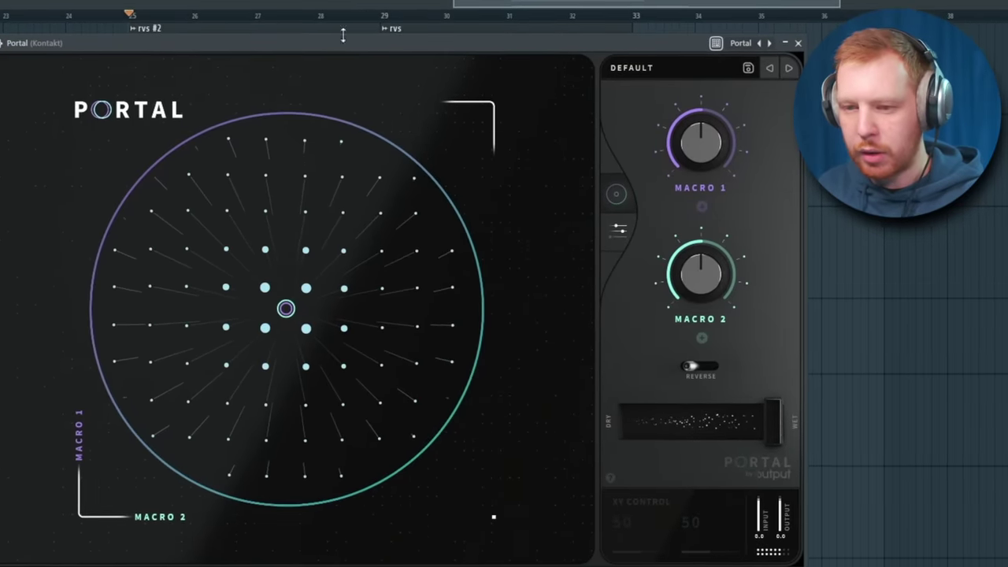
{"action": "left_click", "coordinate": [632, 68]}
{"action": "left_click", "coordinate": [356, 367]}
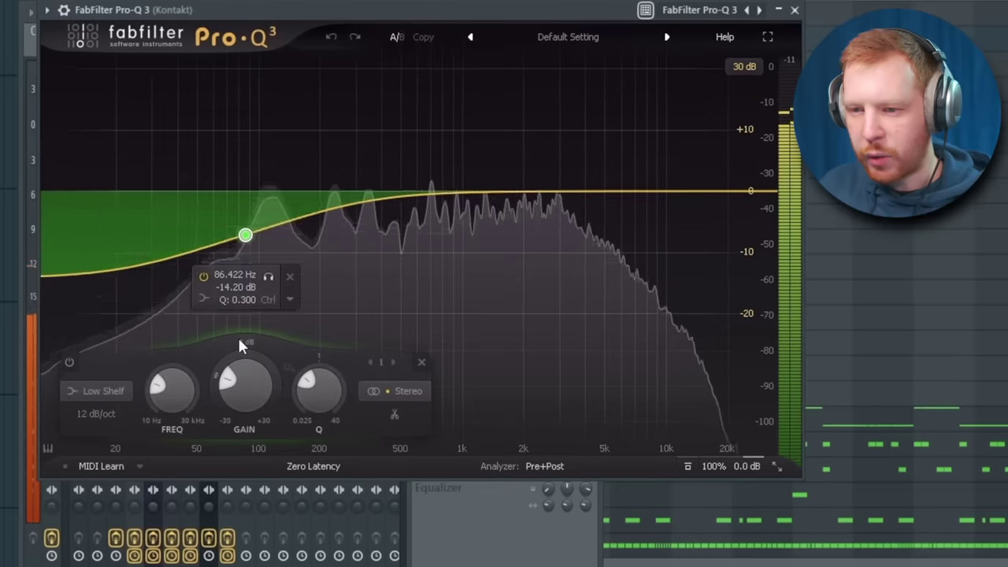
- Lower the Kontakt track's Pro-Q 3 low shelf at about 96 Hz to around -26 dB and close the equalizer
{"action": "left_click_drag", "start_coordinate": [239, 340], "coordinate": [242, 467]}
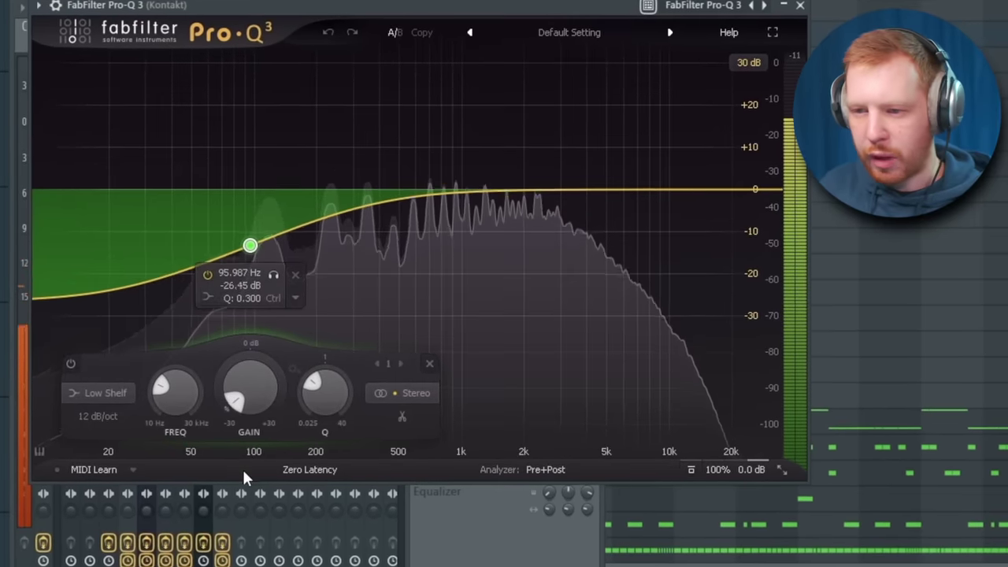
{"action": "left_click", "coordinate": [800, 5]}
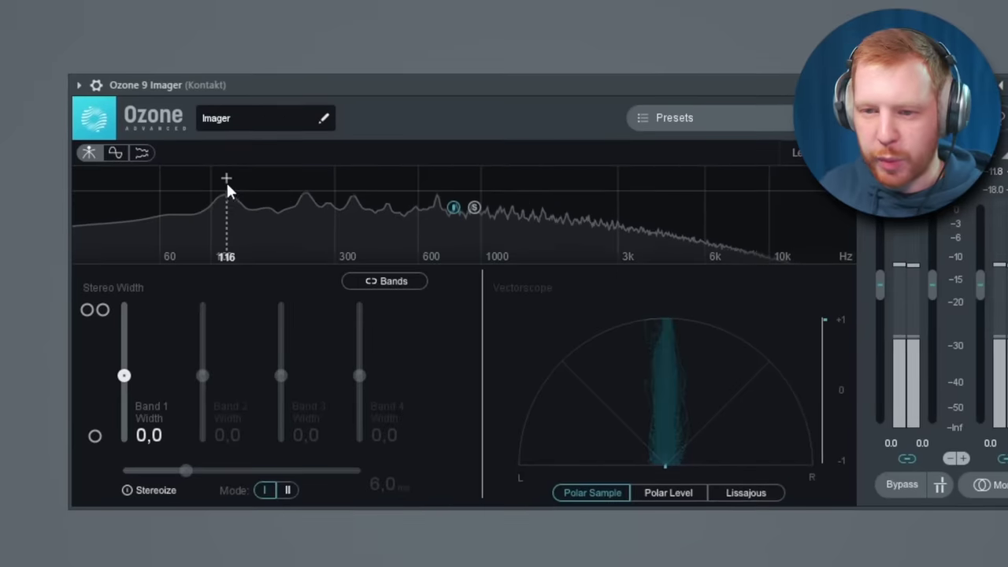
- Split the Kontakt track's Ozone 9 Imager at about 116 Hz, 600 Hz and 5.8 kHz, enable Stereoize and widen bands 2 to 4
{"action": "left_click", "coordinate": [227, 178]}
{"action": "left_click", "coordinate": [437, 178]}
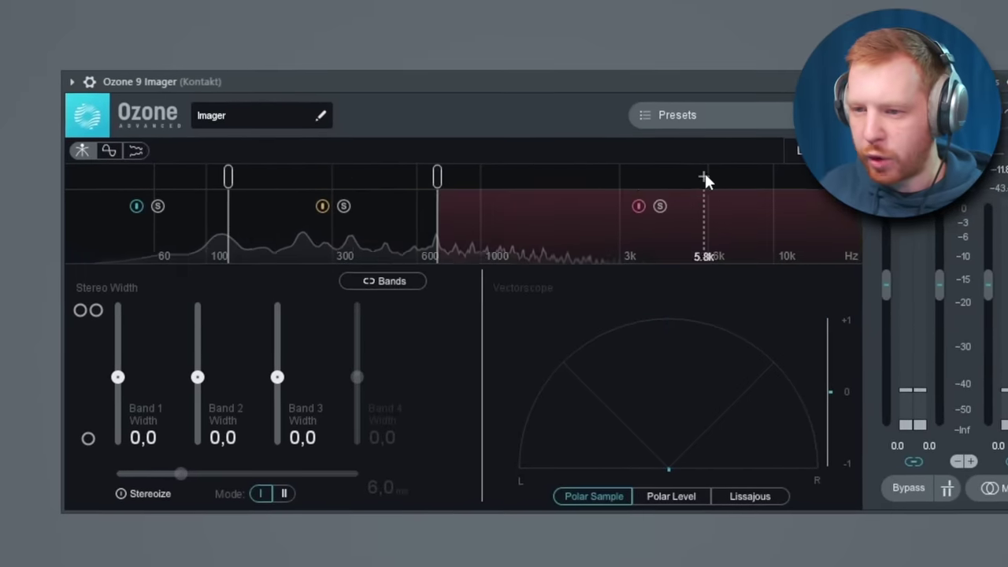
{"action": "left_click", "coordinate": [704, 178]}
{"action": "left_click", "coordinate": [142, 494]}
{"action": "left_click_drag", "start_coordinate": [277, 377], "coordinate": [268, 303]}
{"action": "left_click_drag", "start_coordinate": [349, 382], "coordinate": [360, 312]}
{"action": "left_click_drag", "start_coordinate": [188, 377], "coordinate": [185, 322]}
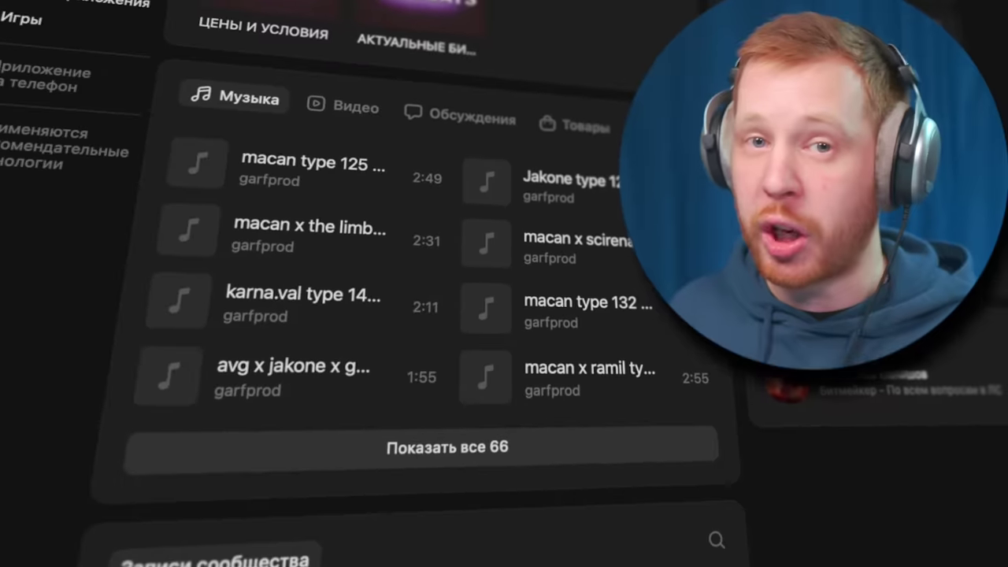
{"action": "scroll", "coordinate": [425, 315], "scroll_direction": "down", "scroll_amount": 15}
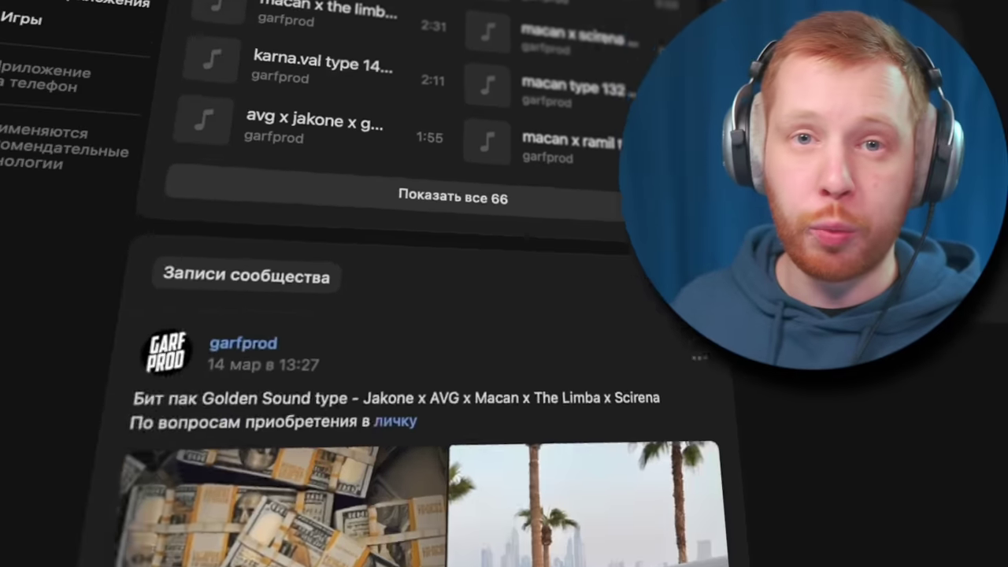
{"action": "scroll", "coordinate": [425, 315], "scroll_direction": "down", "scroll_amount": 5}
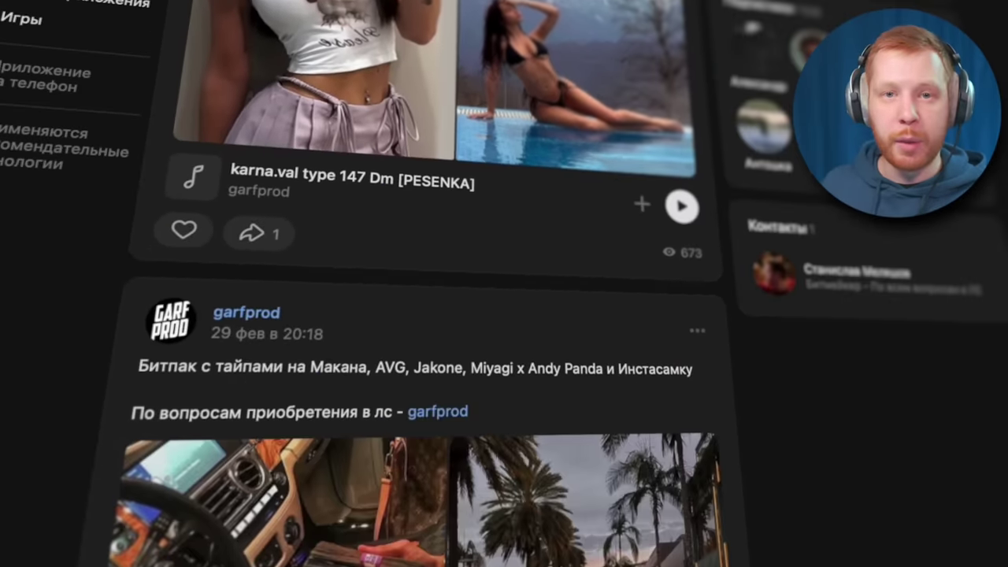